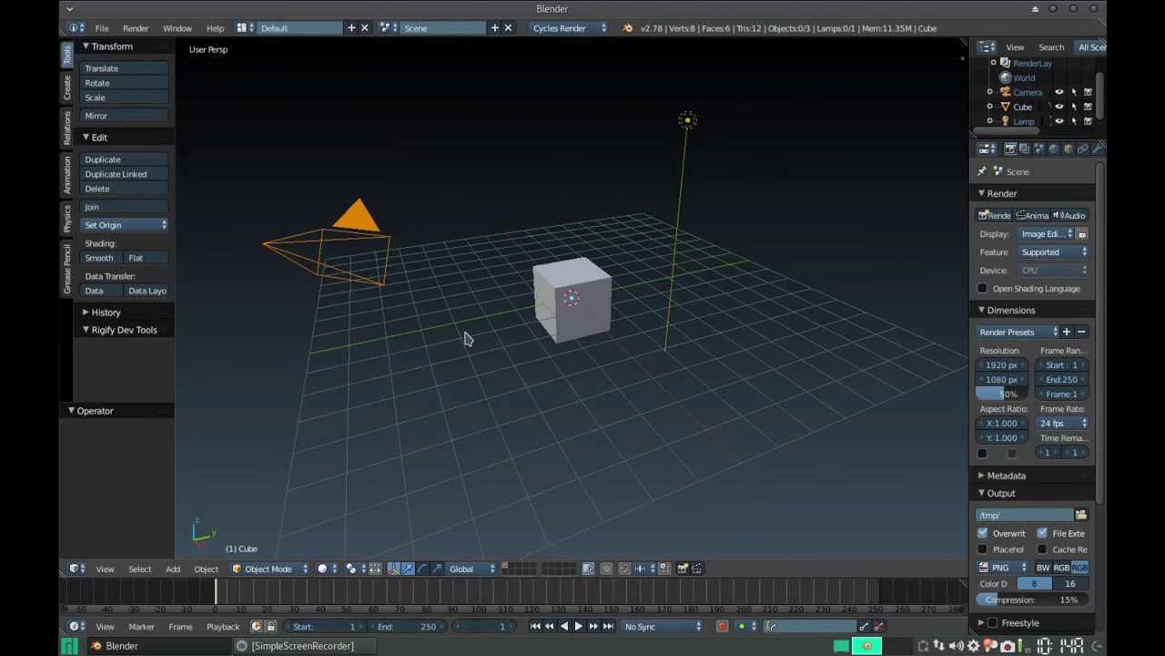
Show the Cube's Object Constraints settings, opening and closing the constraint list without adding one.
mouse_move(307, 270)
middle_mouse_down()
mouse_move(377, 365)
mouse_move(431, 395)
middle_mouse_up()
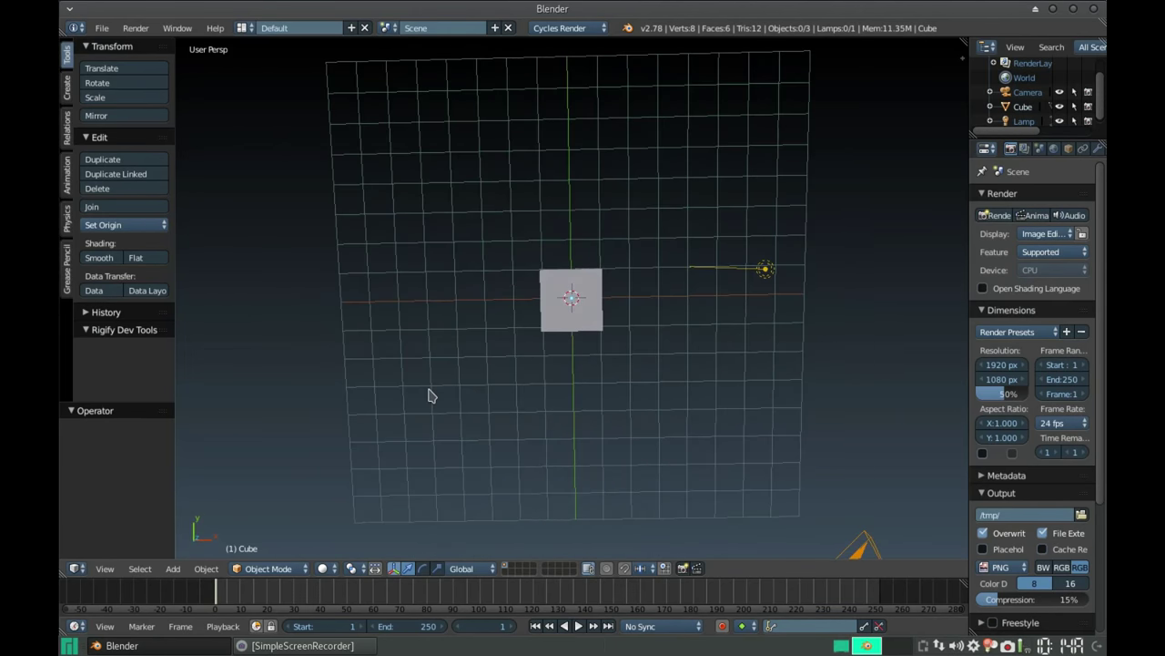
middle_click_drag(481, 446, 472, 415)
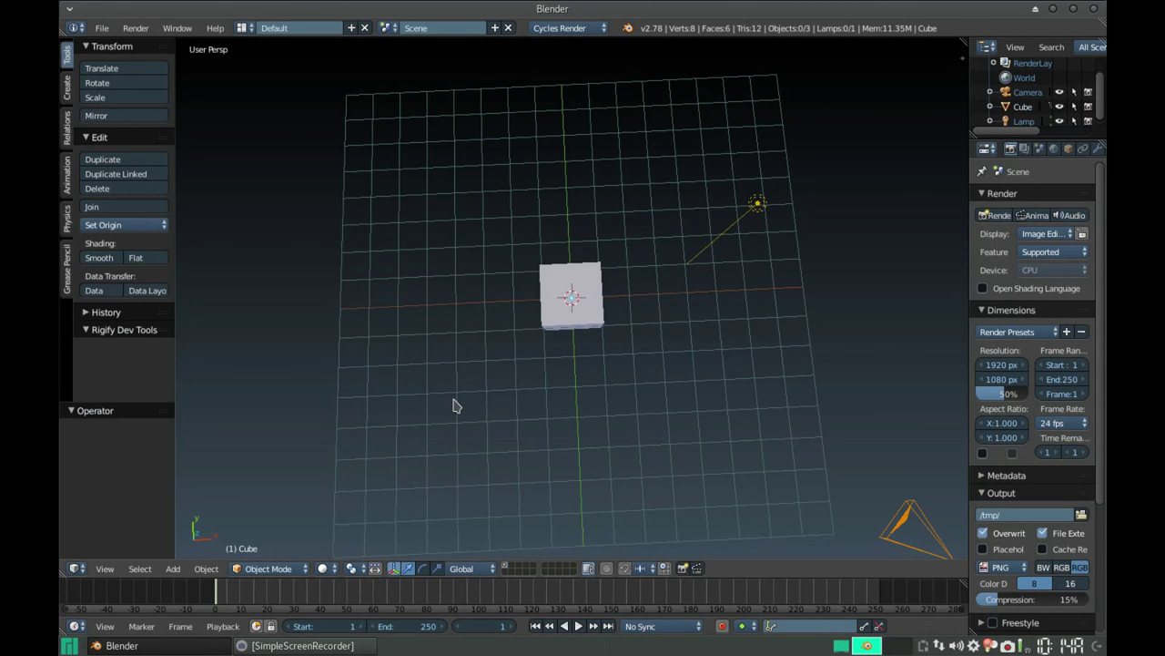
left_click(1083, 149)
left_click(1050, 198)
left_click(1050, 198)
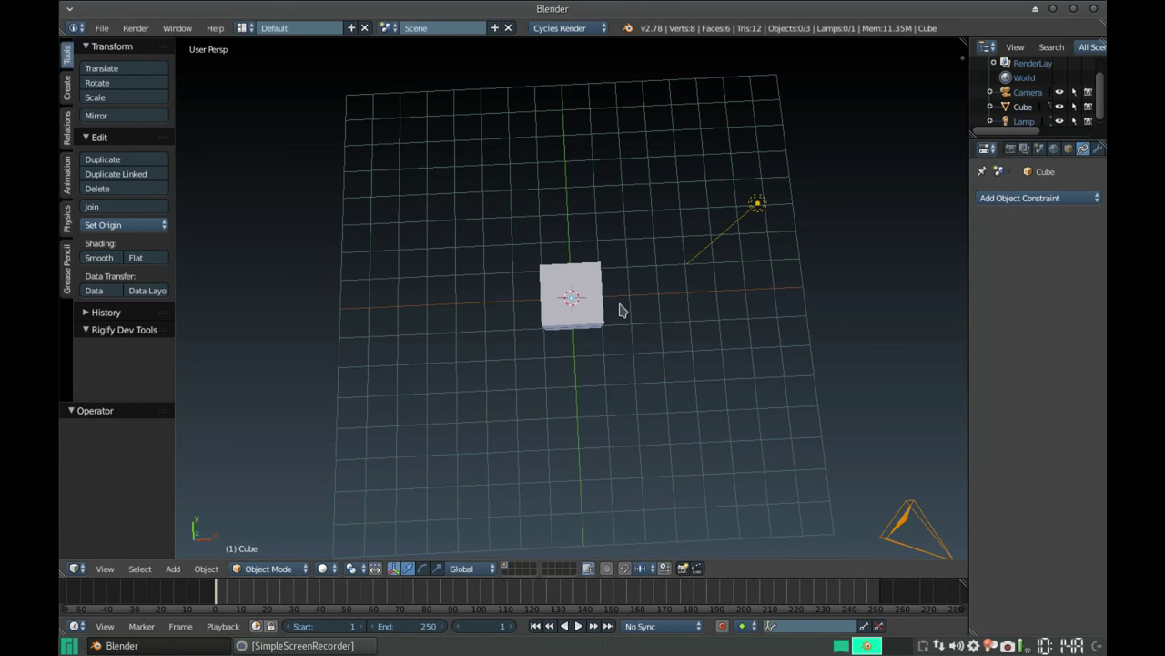
Zoom in on the cube, select it, and orbit the view to see its sides.
scroll(613, 318, "up", 2)
scroll(611, 318, "up", 2)
scroll(616, 318, "down", 2)
scroll(622, 319, "up", 1)
scroll(629, 319, "up", 2)
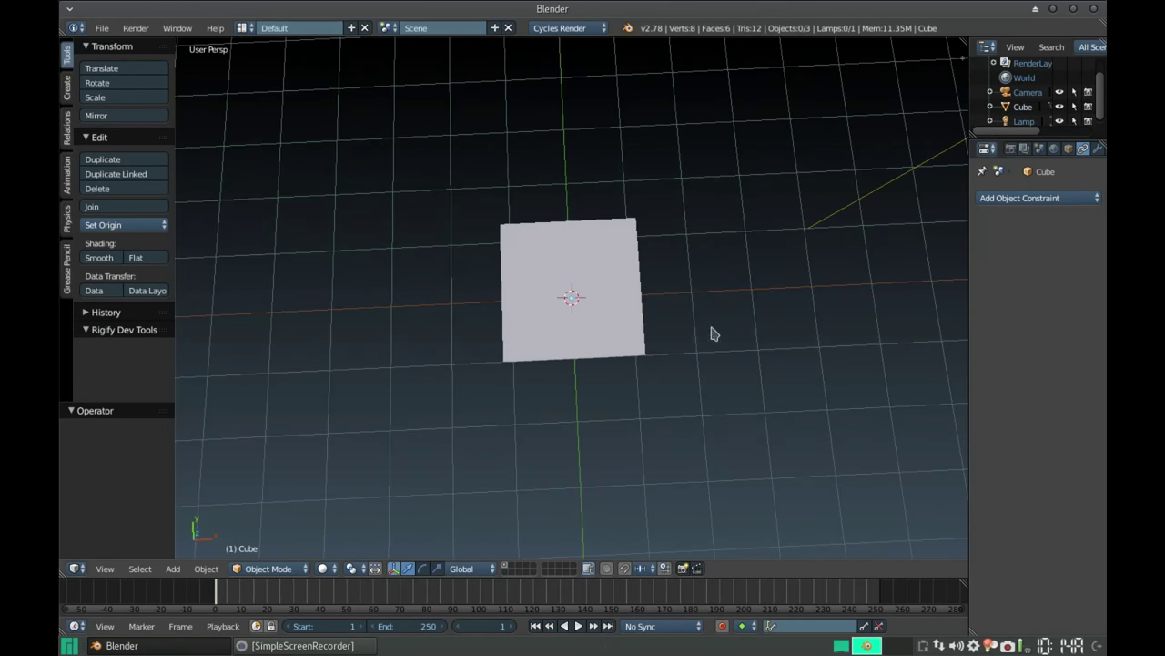
mouse_move(682, 322)
middle_mouse_down()
mouse_move(674, 349)
mouse_move(668, 342)
middle_mouse_up()
right_click_drag(539, 342, 562, 338)
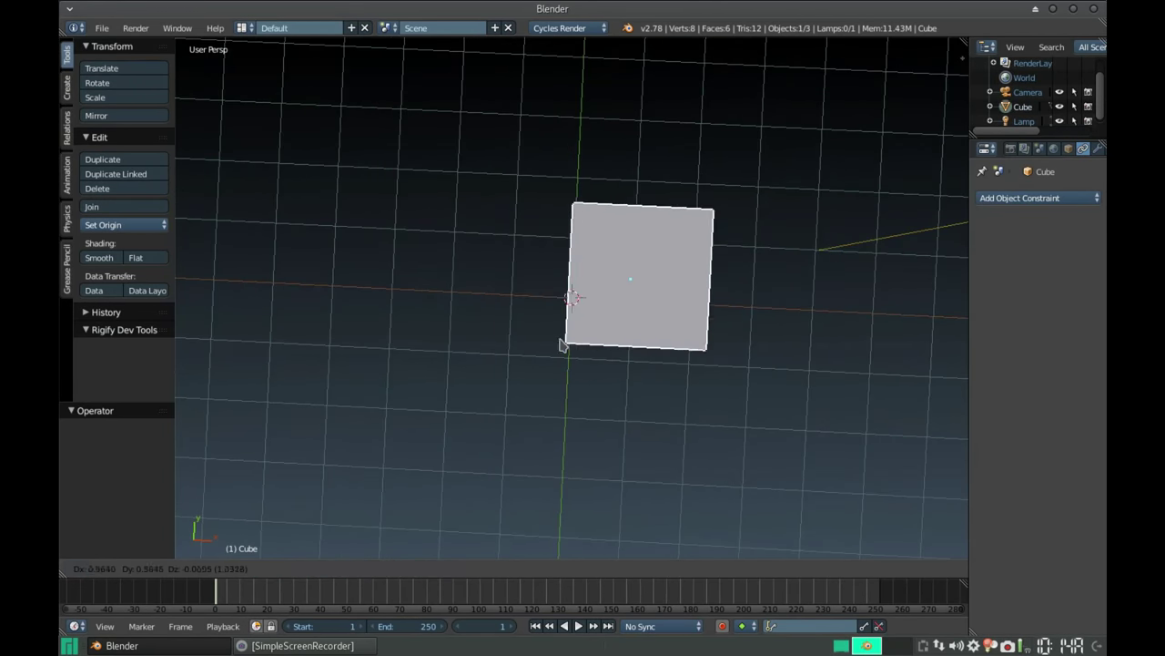
key("Escape")
mouse_move(613, 428)
middle_mouse_down()
mouse_move(628, 411)
mouse_move(624, 373)
mouse_move(574, 430)
mouse_move(447, 489)
mouse_move(464, 495)
mouse_move(455, 520)
middle_mouse_up()
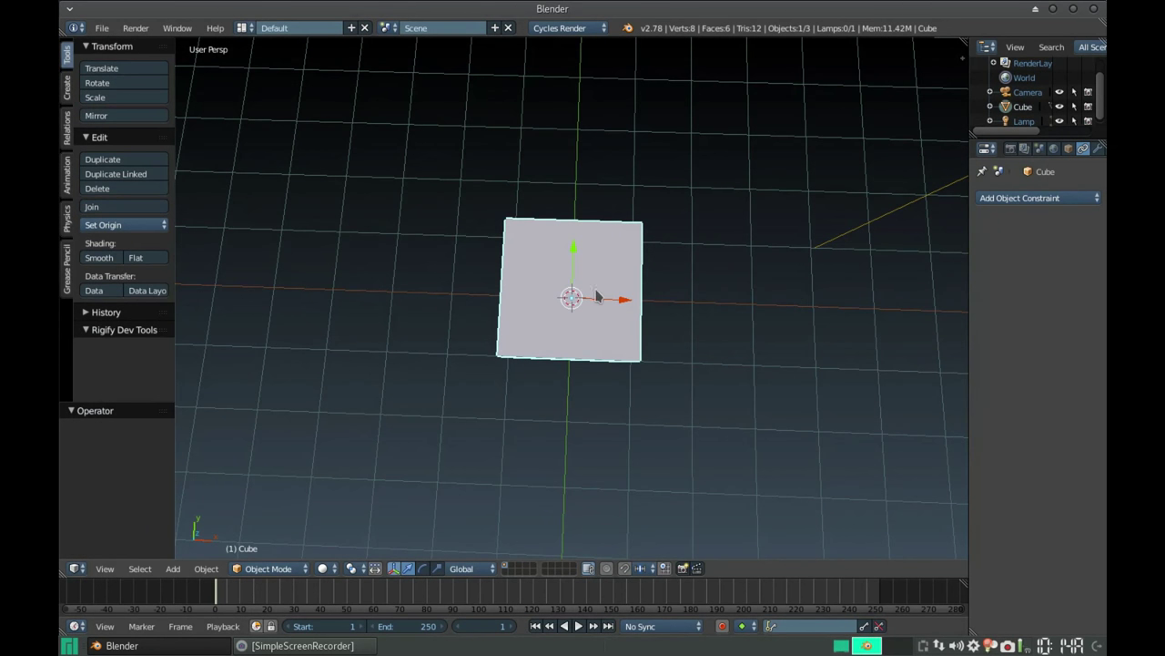
Keyframe the cube's rotation at frame 1, then rotate it 35° about Z at frame 35 and keyframe it.
key("i")
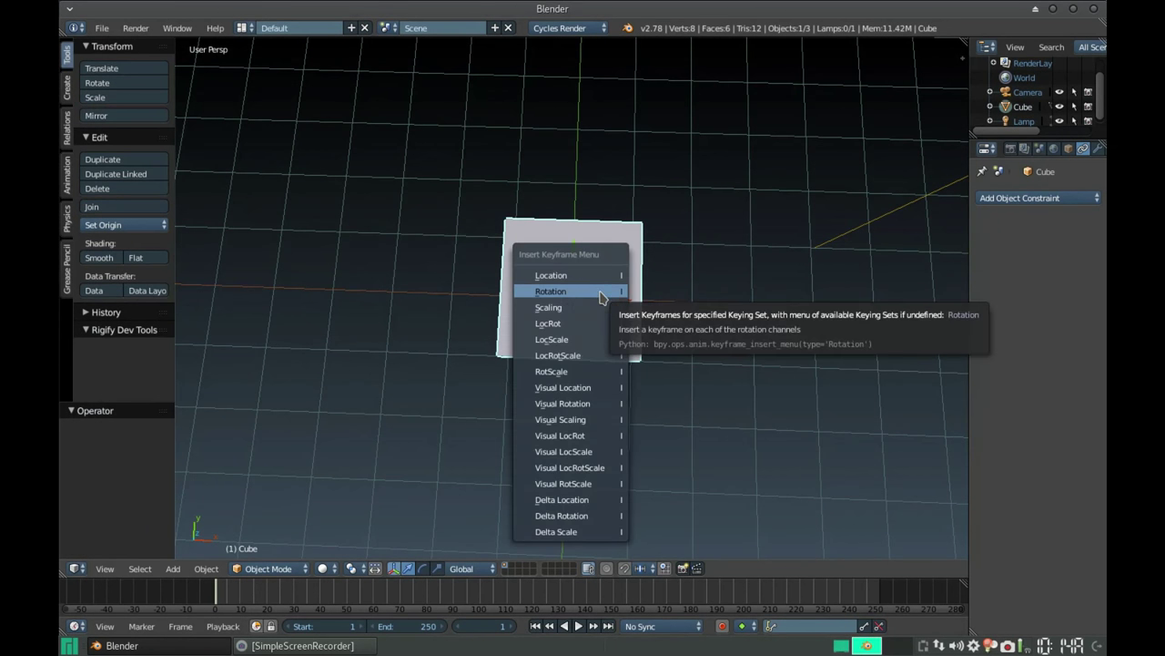
left_click(600, 293)
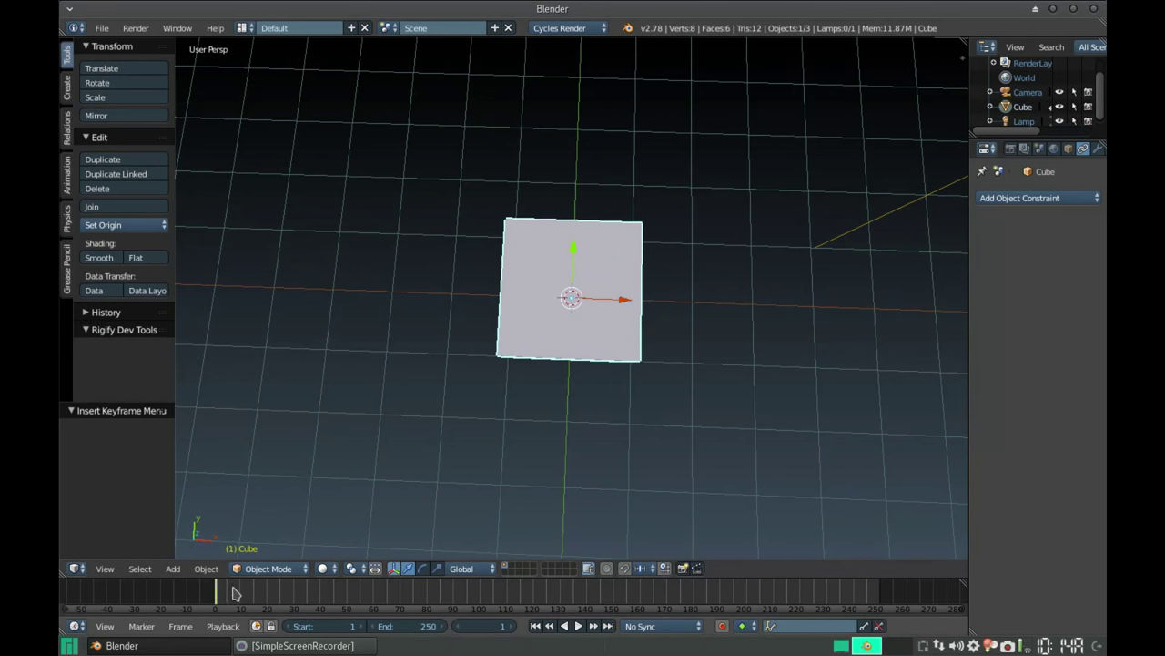
left_click_drag(285, 610, 308, 601)
type("rz35")
key("Return")
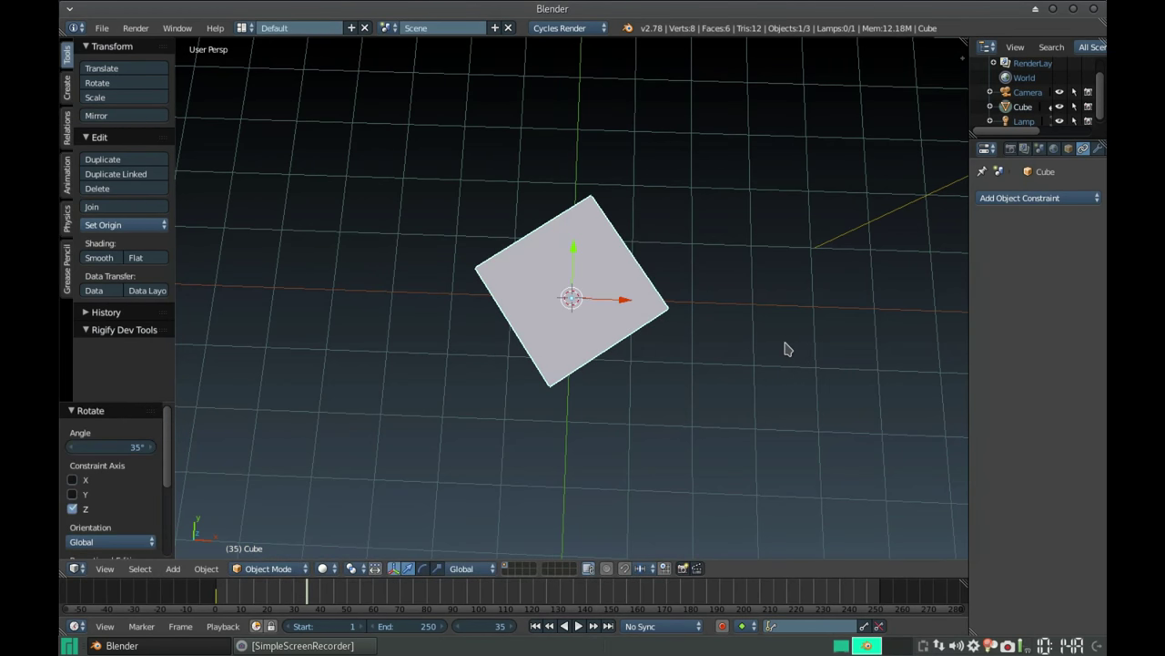
key("i")
left_click(774, 342)
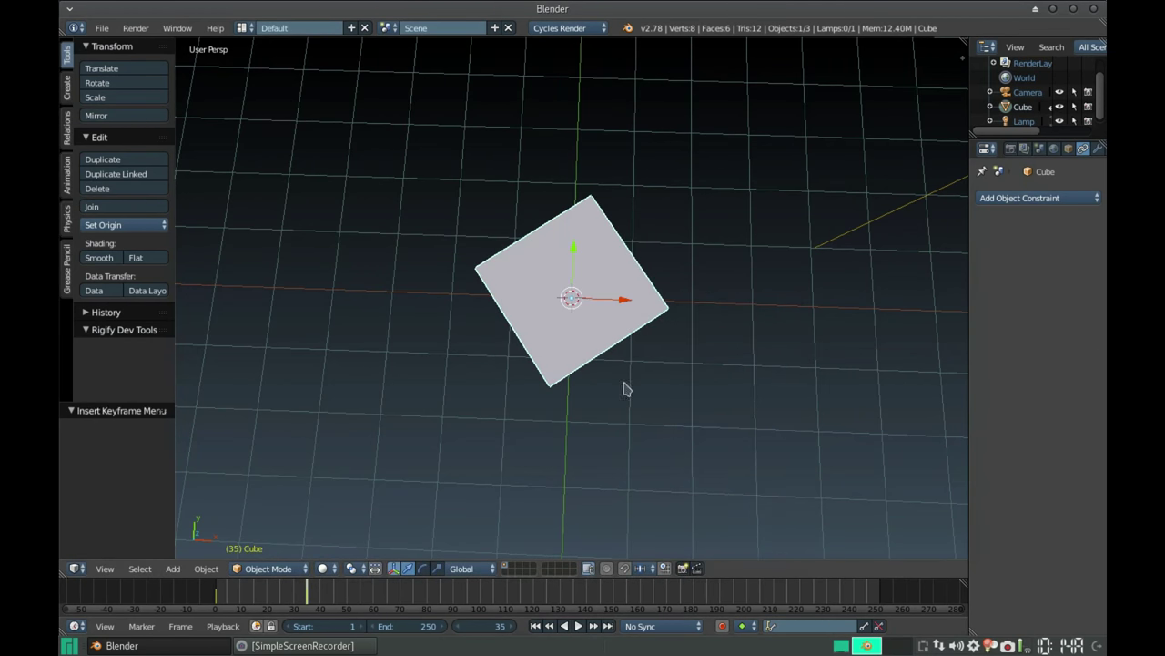
At frame 70 rotate the cube another 35° about Z, keyframe it, and play from the start.
left_click(397, 598)
key("r")
key("z")
key("3")
key("5")
key("Return")
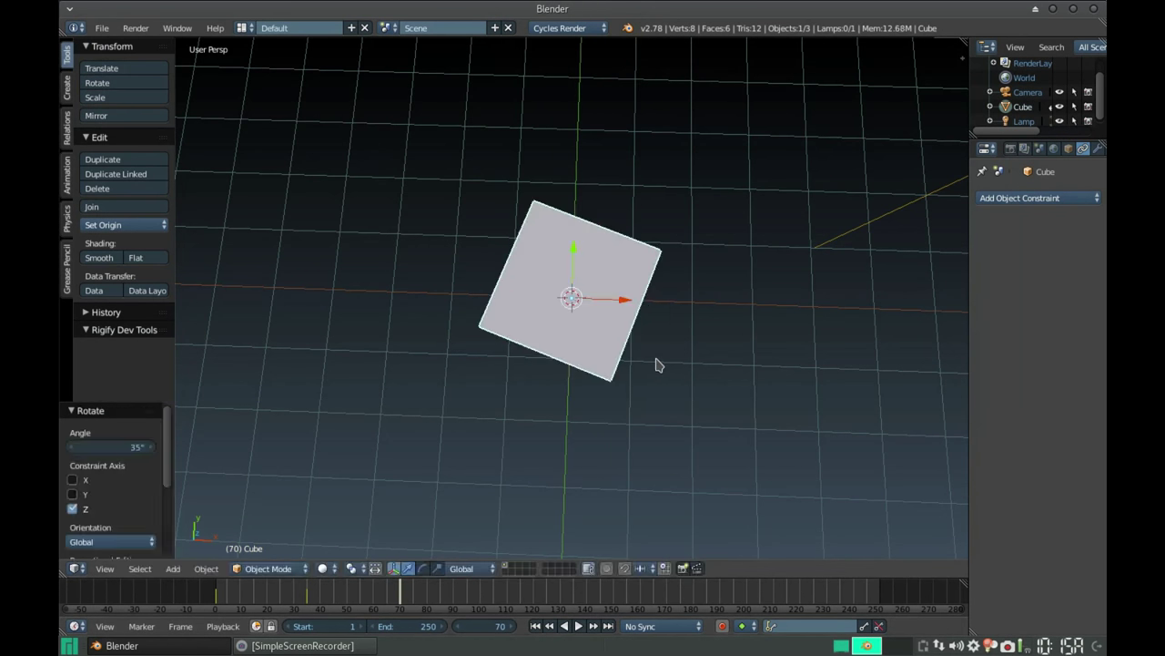
key("i")
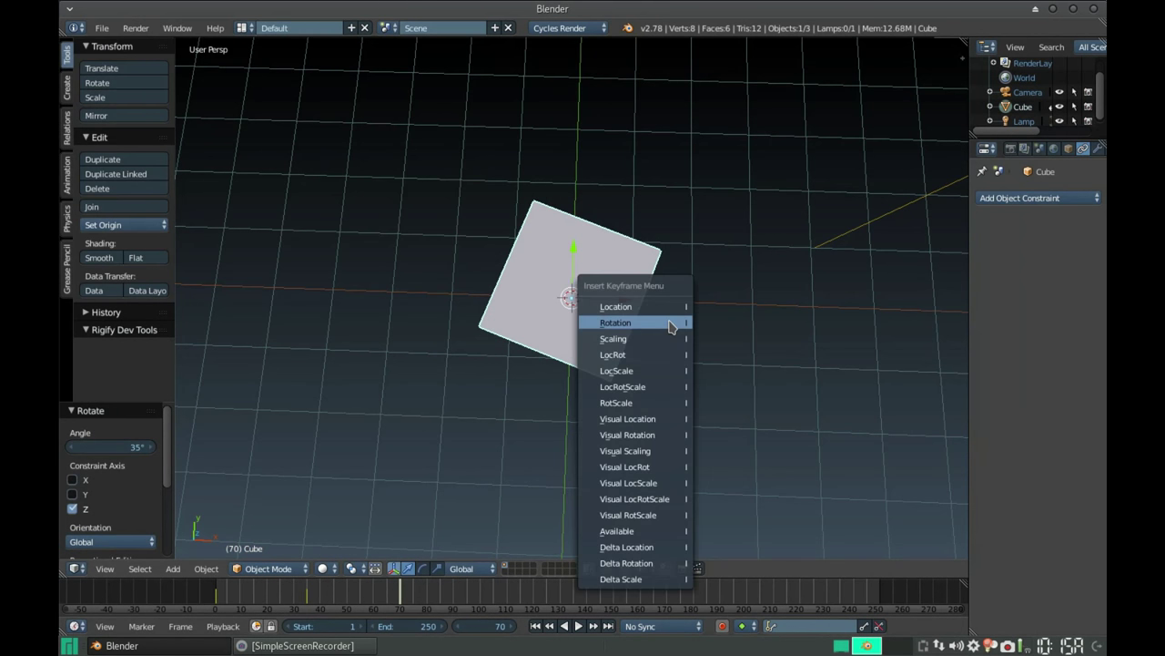
left_click(671, 324)
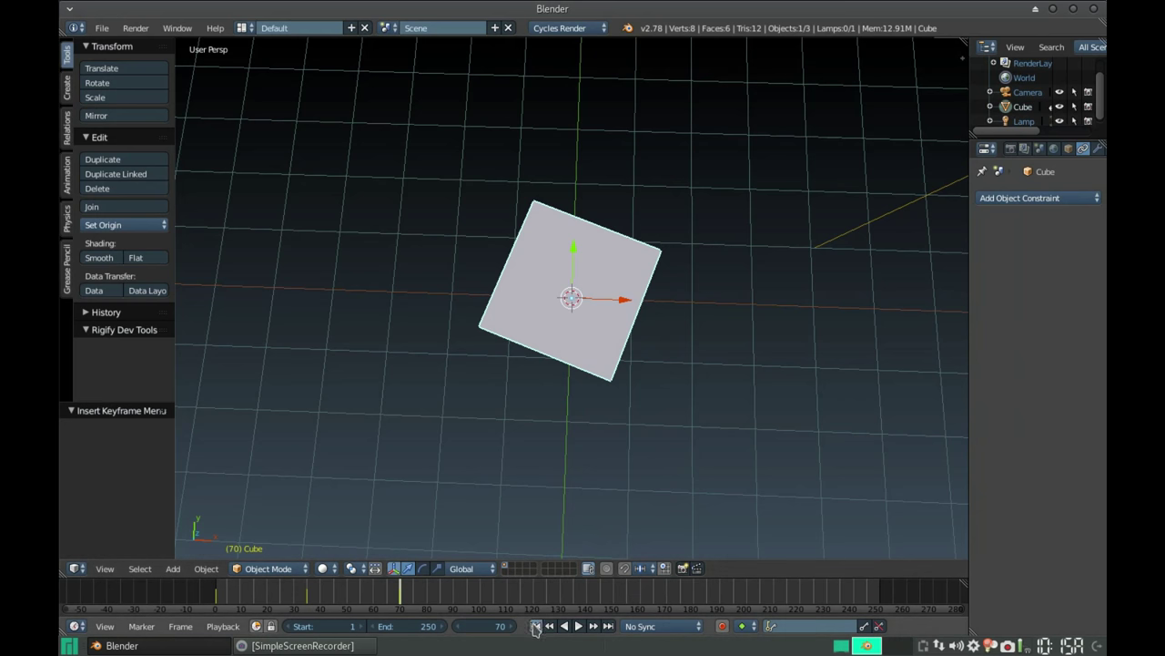
key("shift+Left")
key("alt+a")
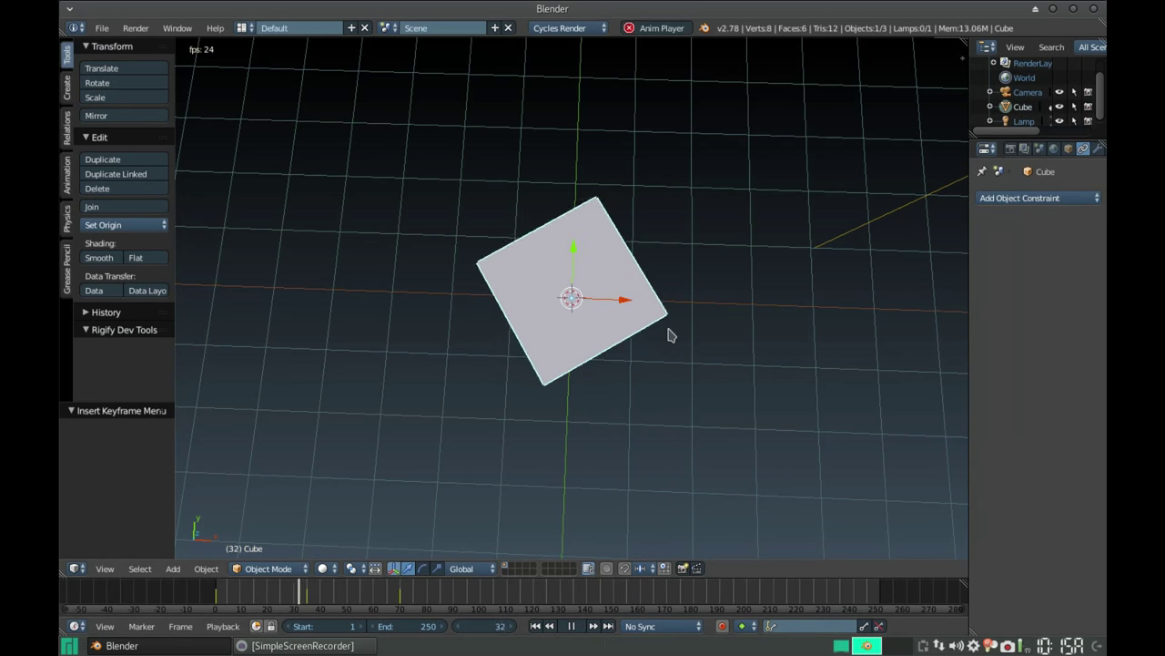
Stop playback and duplicate the cube, moving Cube.001 right along X and along Y.
key("Escape")
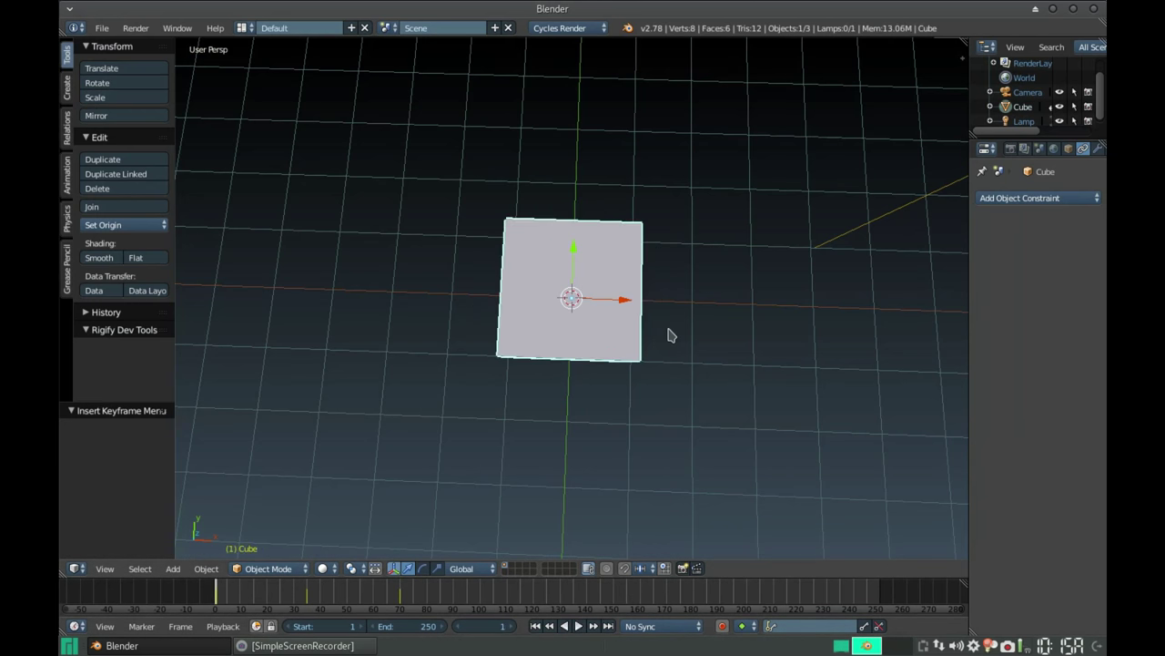
mouse_move(683, 318)
middle_mouse_down()
mouse_move(574, 319)
mouse_move(597, 287)
middle_mouse_up()
key("shift+d")
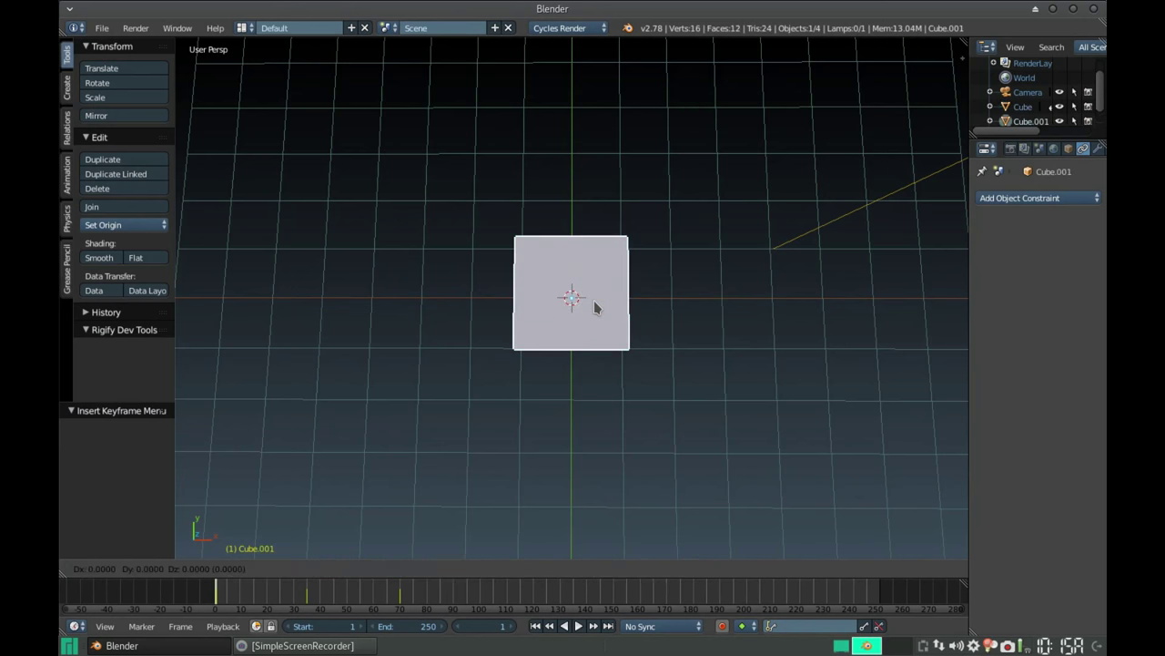
key("Escape")
mouse_move(614, 298)
left_mouse_down()
mouse_move(701, 311)
mouse_move(738, 294)
left_mouse_up()
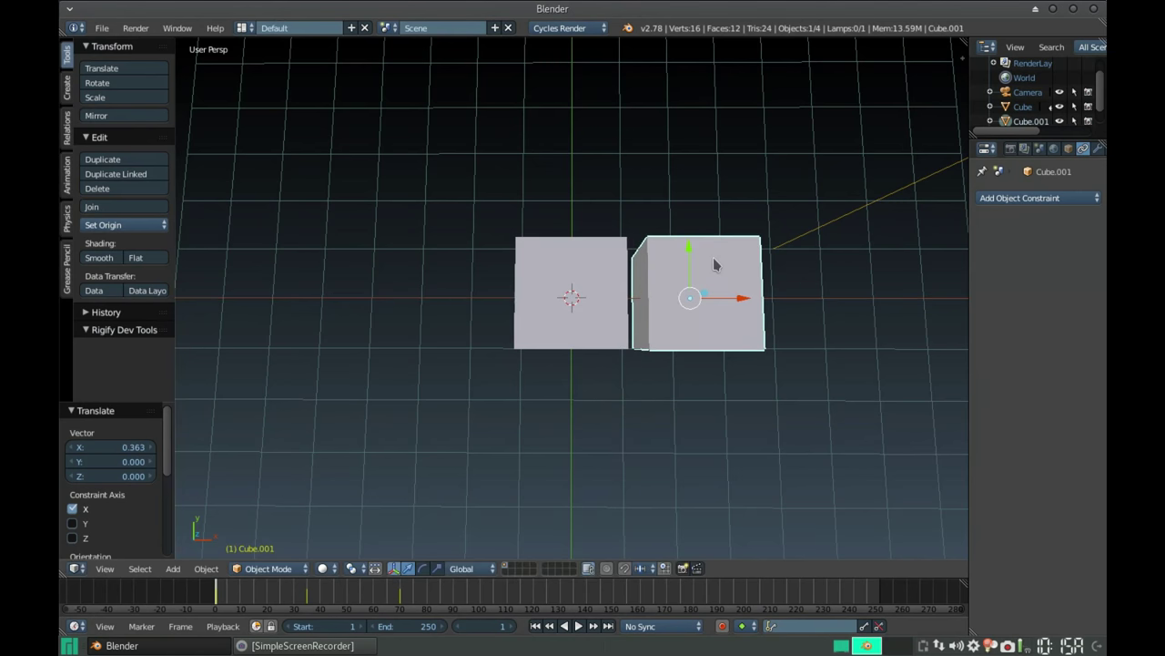
left_click_drag(690, 252, 689, 216)
Nudge the original cube 0.291 along X, then select Cube.001.
right_click(623, 288)
left_click_drag(628, 301, 641, 306)
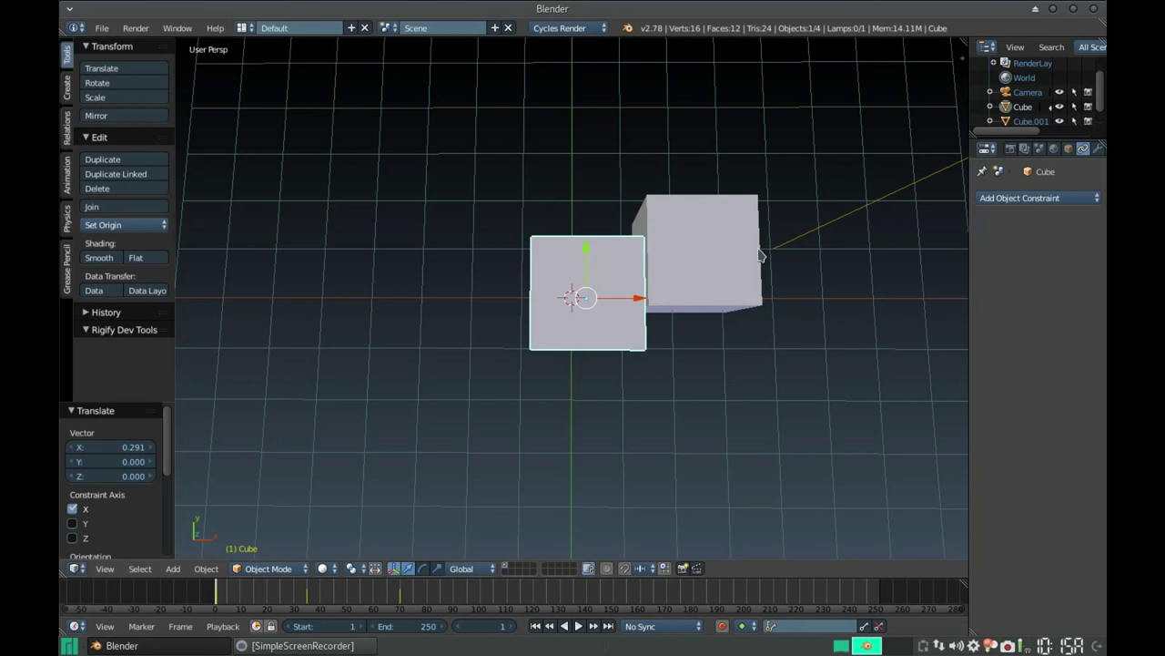
right_click(696, 255)
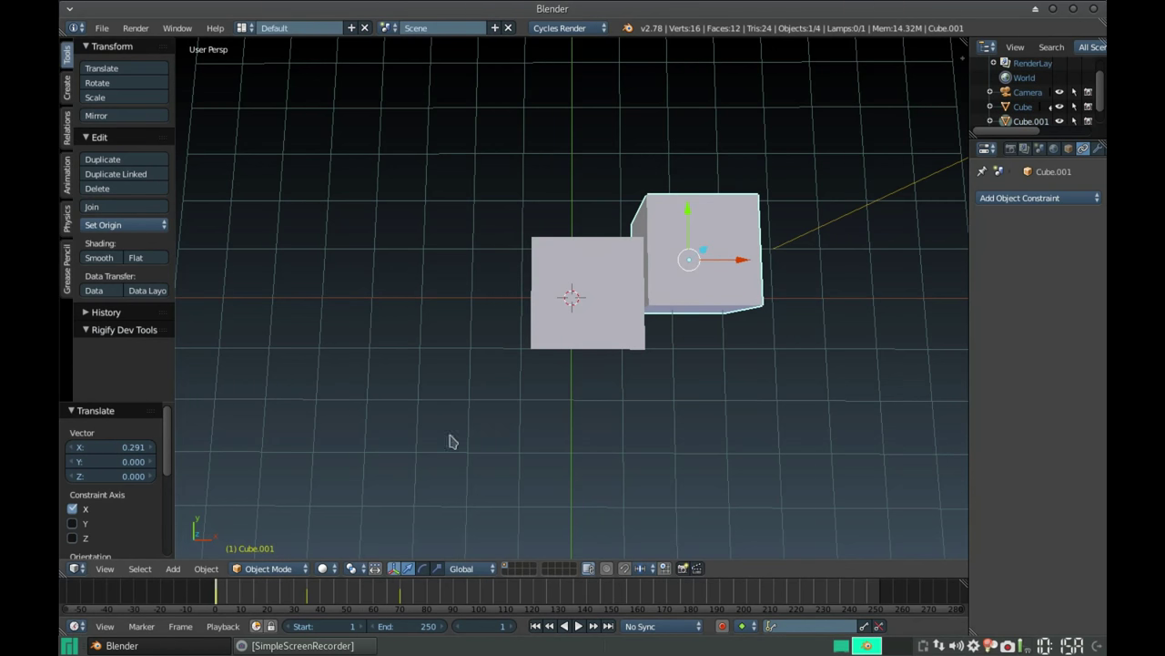
Delete Cube.001's keyframes at frame 1 and at frame 35 through the command search.
key("space")
left_click(555, 485)
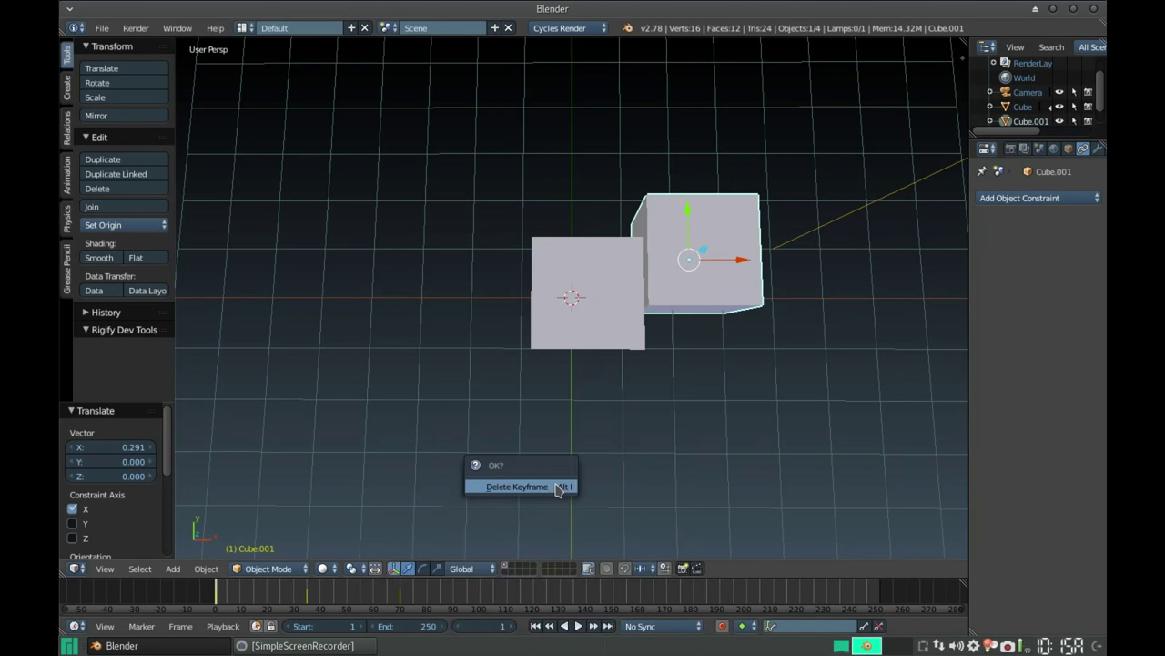
left_click(559, 487)
left_click(306, 598)
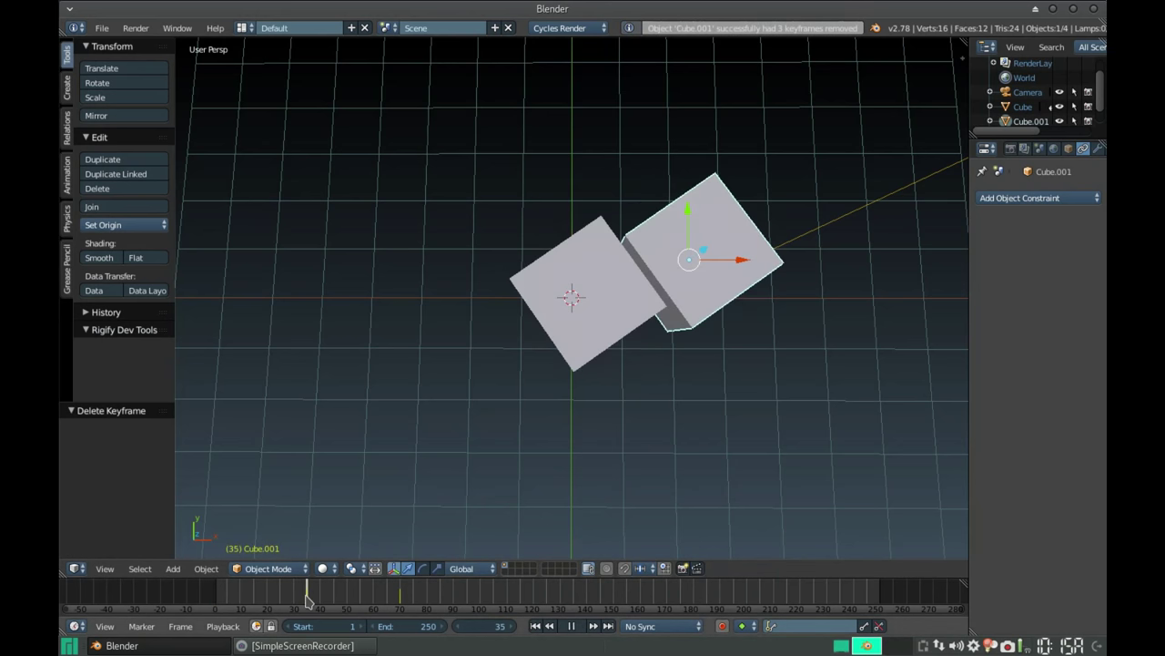
key("space")
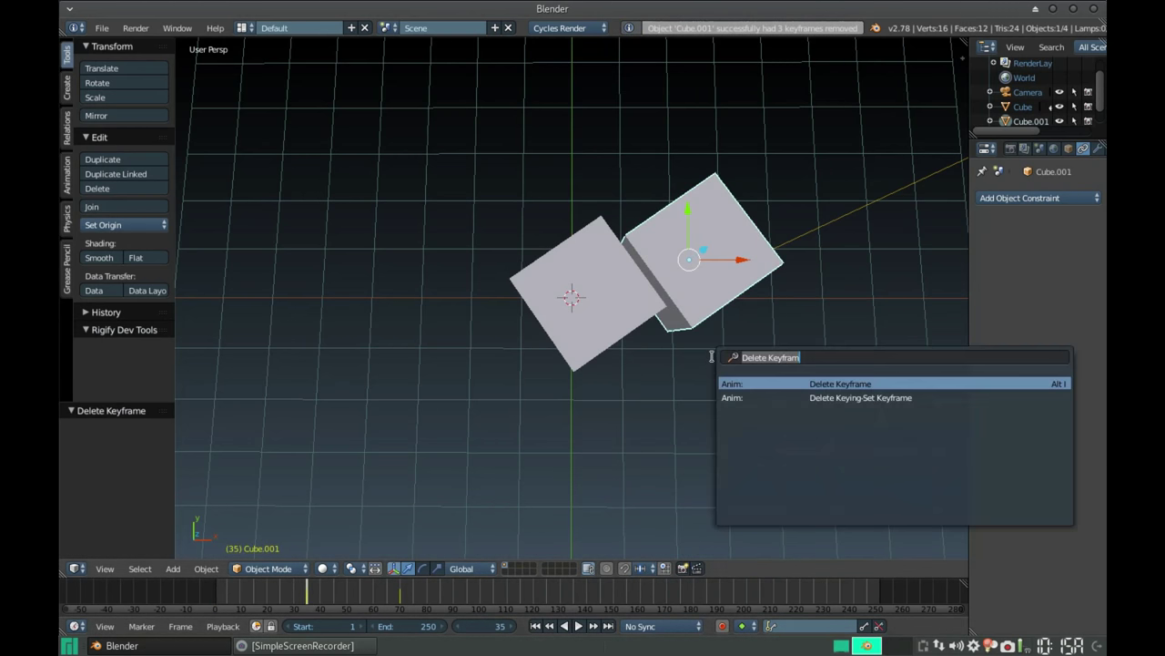
left_click(752, 384)
left_click(760, 385)
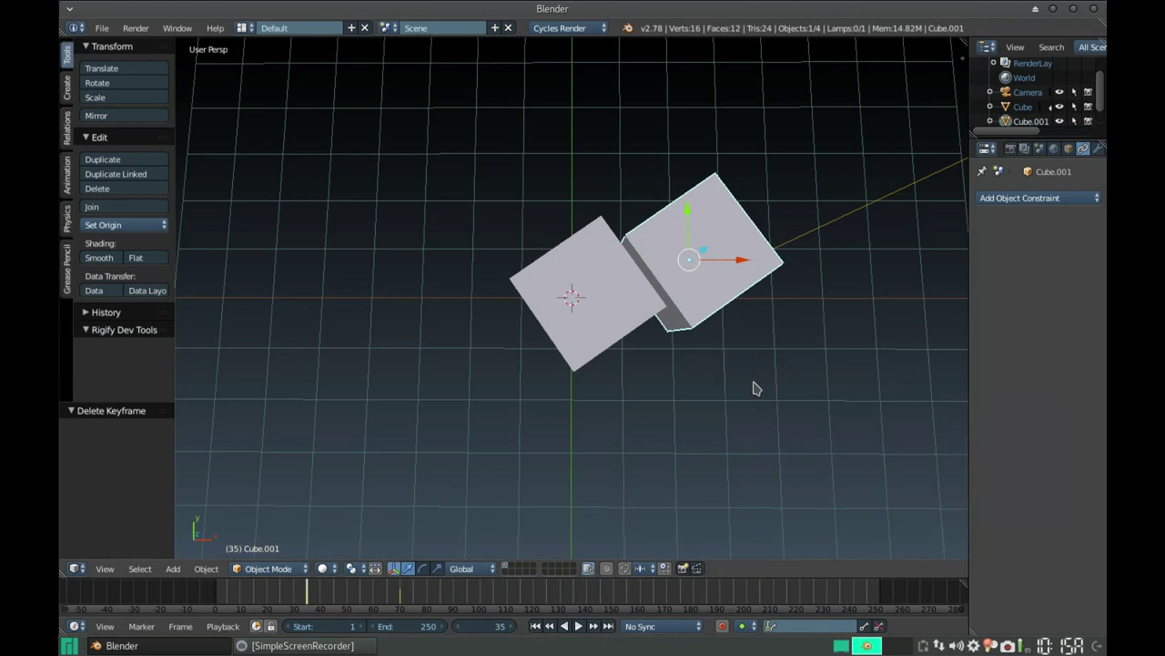
Jump to around frame 70, play the animation, and delete Cube.001's remaining keyframes.
left_click(403, 596)
key("alt+a")
key("Escape")
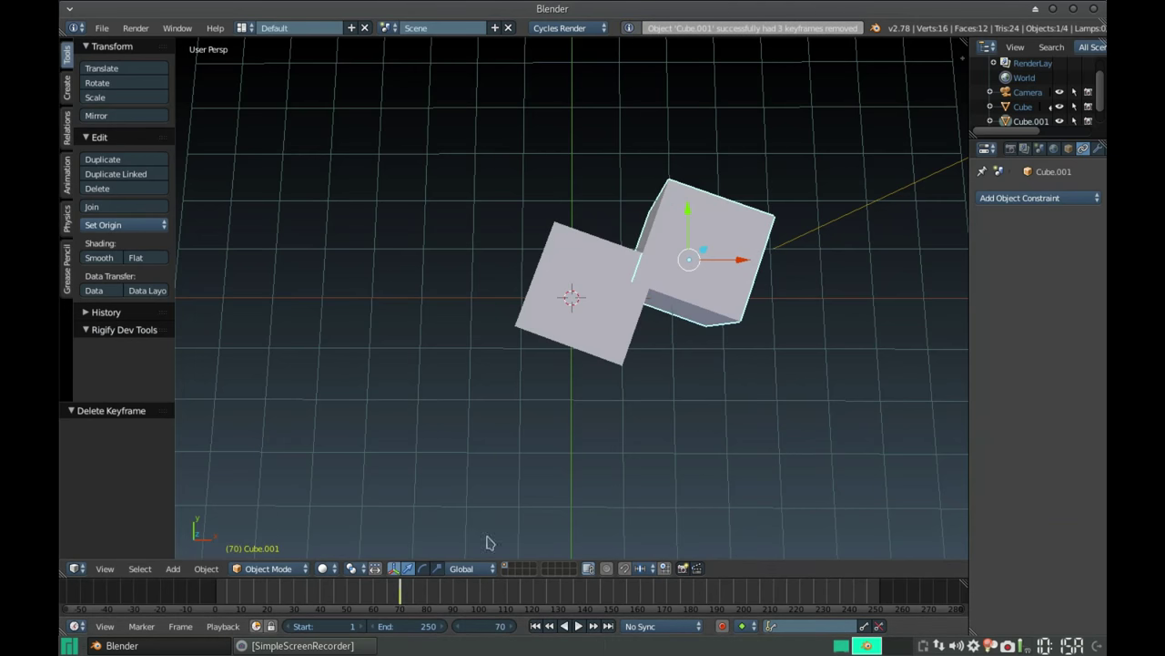
key("space")
left_click(778, 373)
left_click(780, 373)
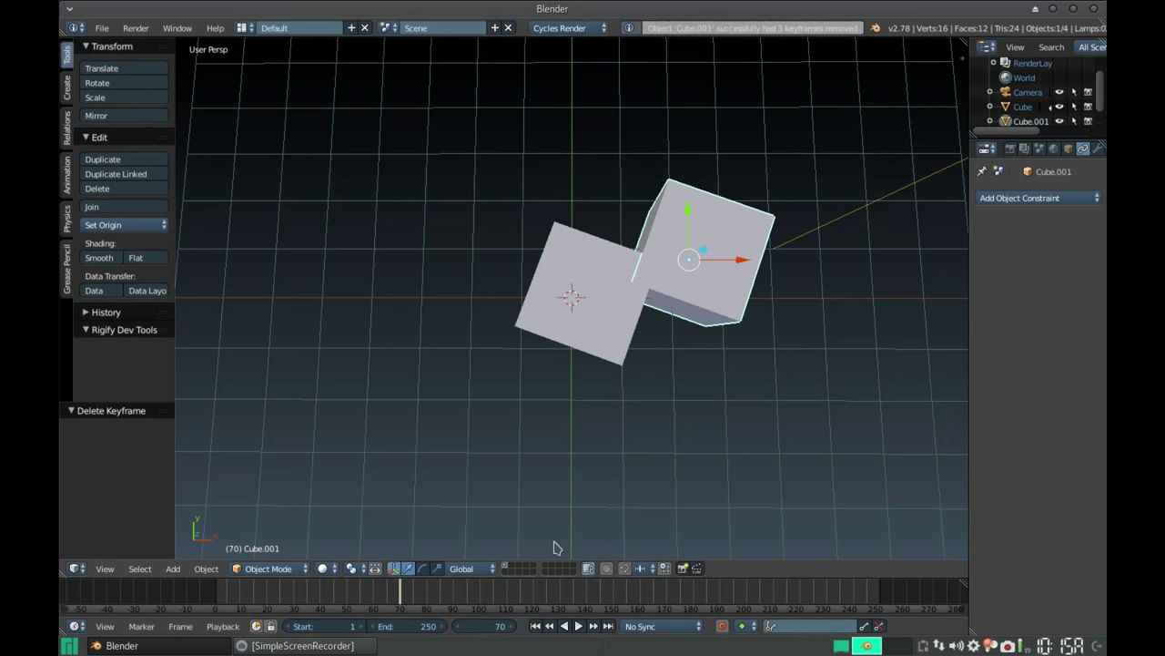
Search for 'delete k', dismiss the search, and return the timeline to frame 1.
key("space")
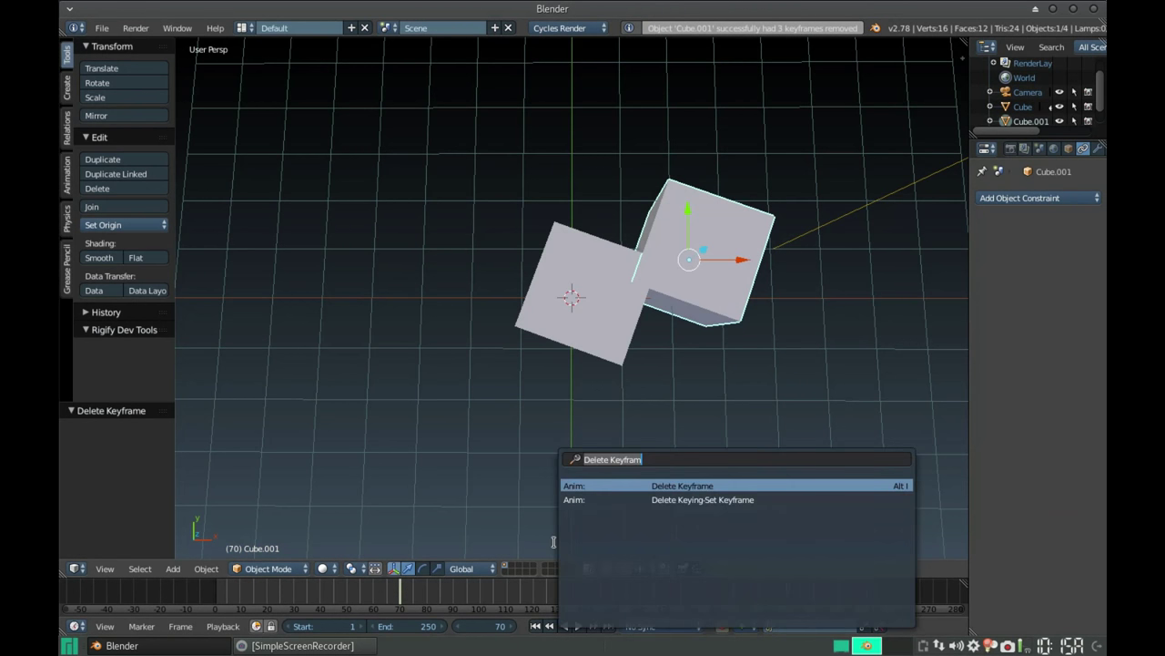
type("delete k")
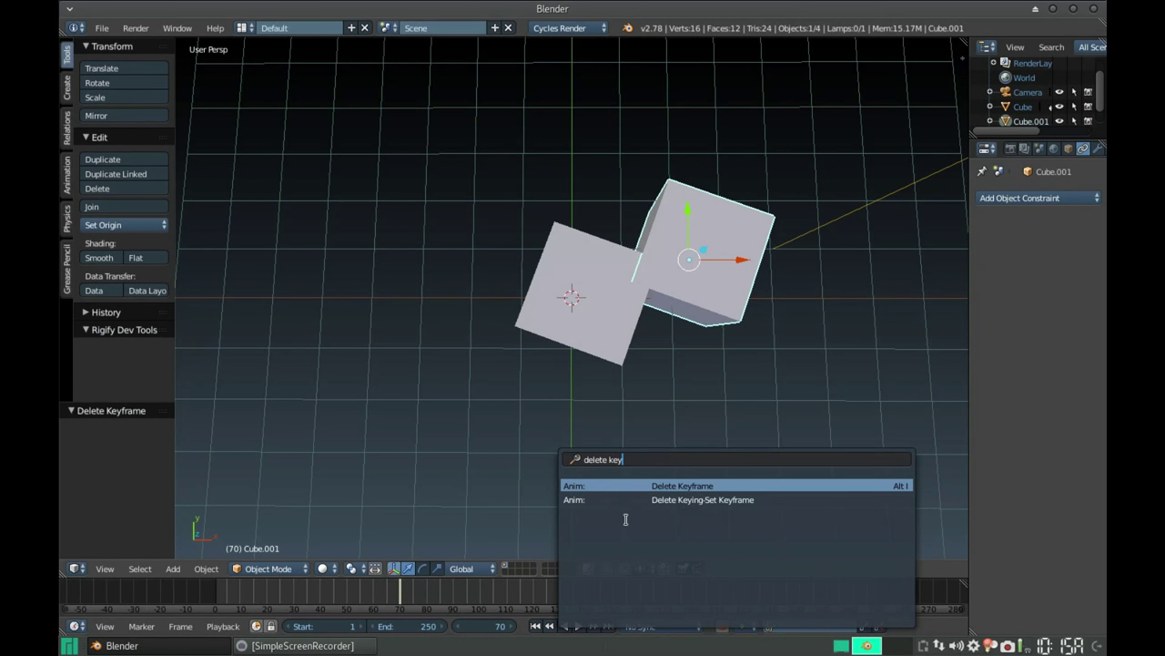
left_click(727, 491)
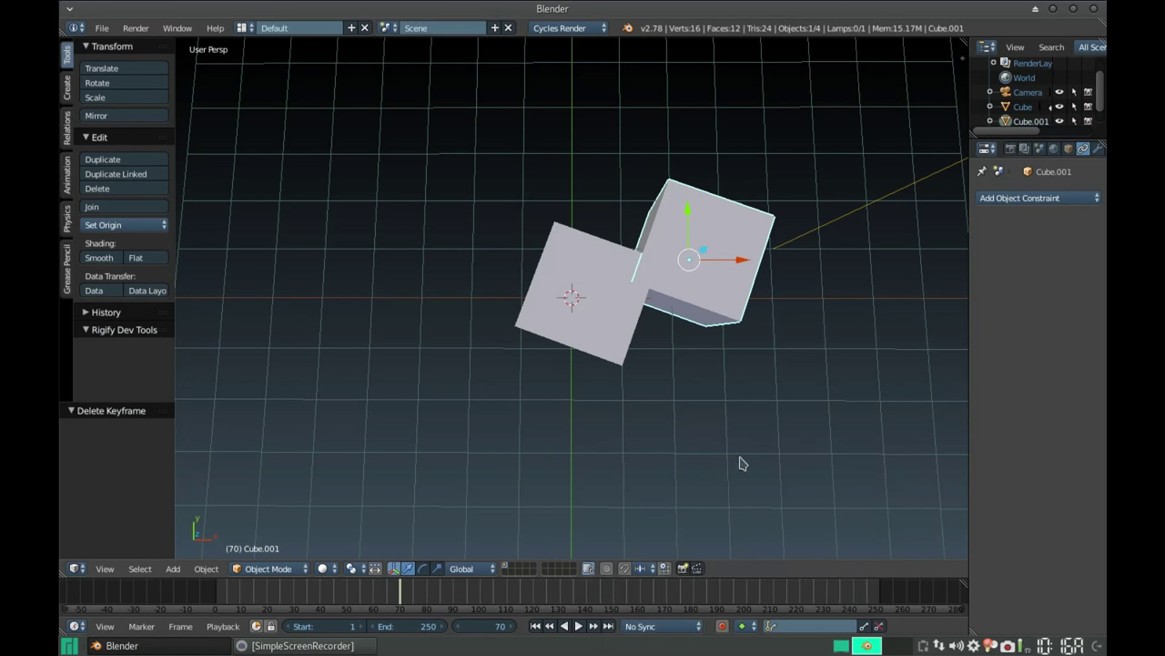
left_click(535, 626)
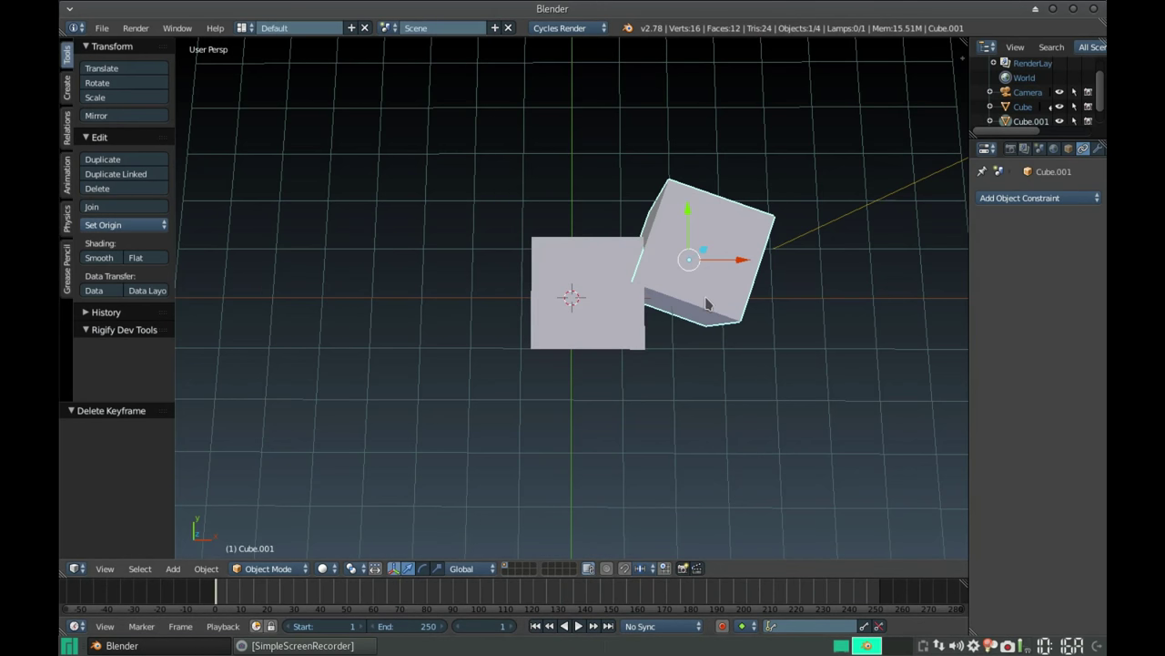
Undo an accidental Edit Mode spin on Cube.001, then clear its rotation with Alt+R.
key("Tab")
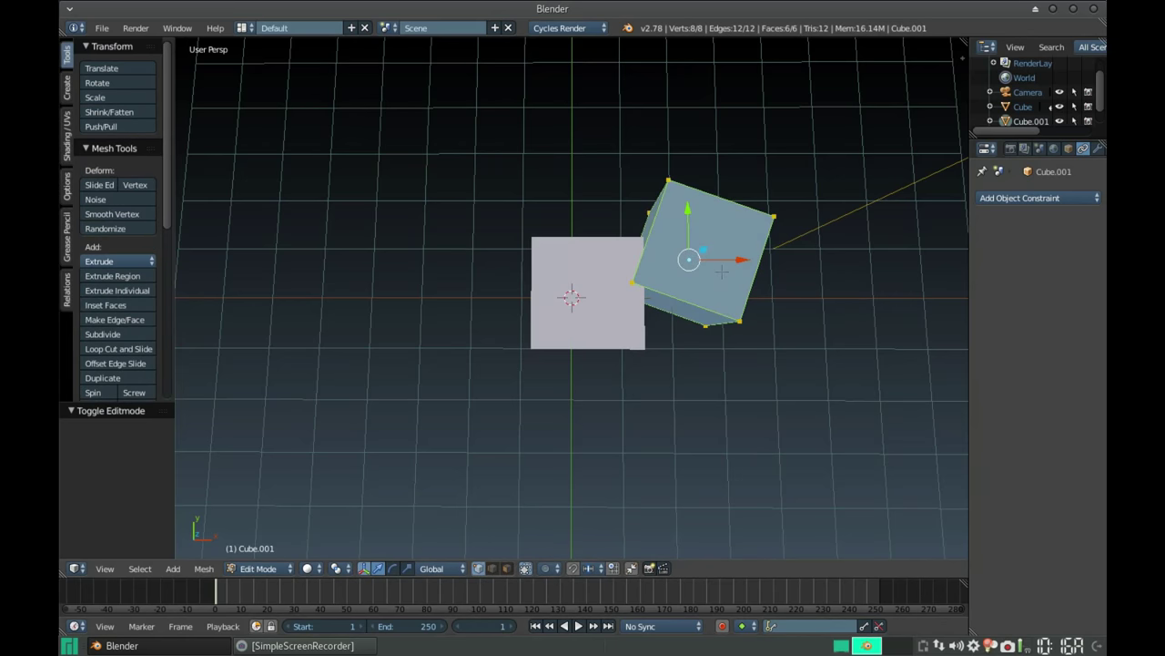
key("shift+r")
key("ctrl+z")
key("r")
key("Escape")
key("Tab")
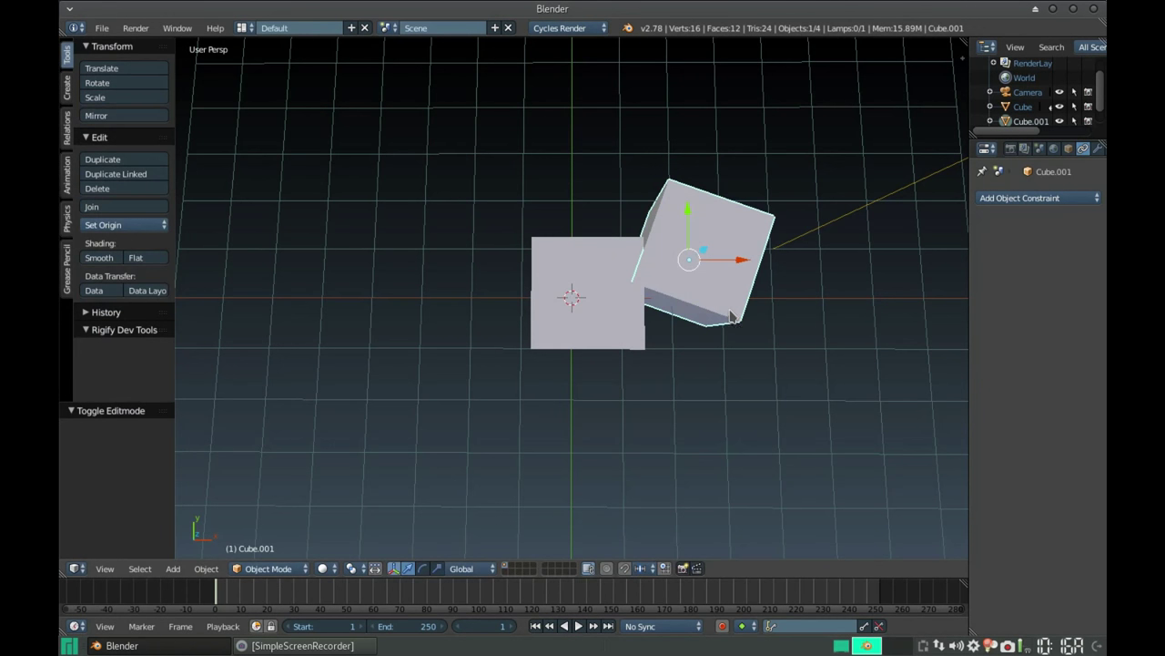
key("alt+r")
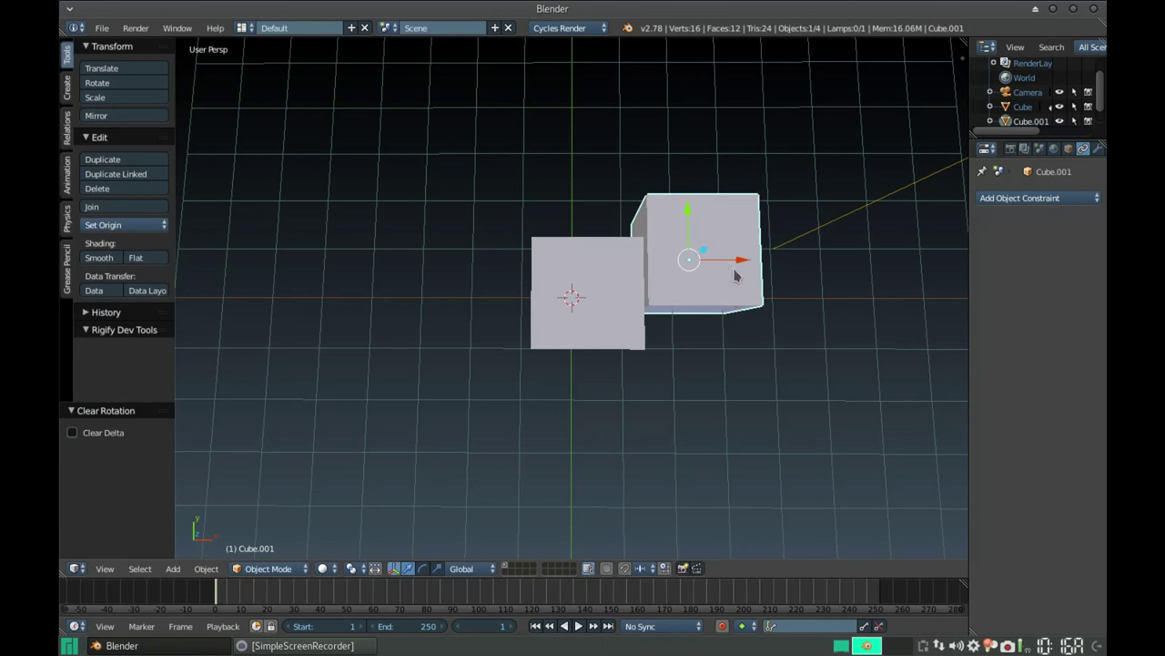
scroll(737, 273, "down", 2)
scroll(692, 255, "up", 3)
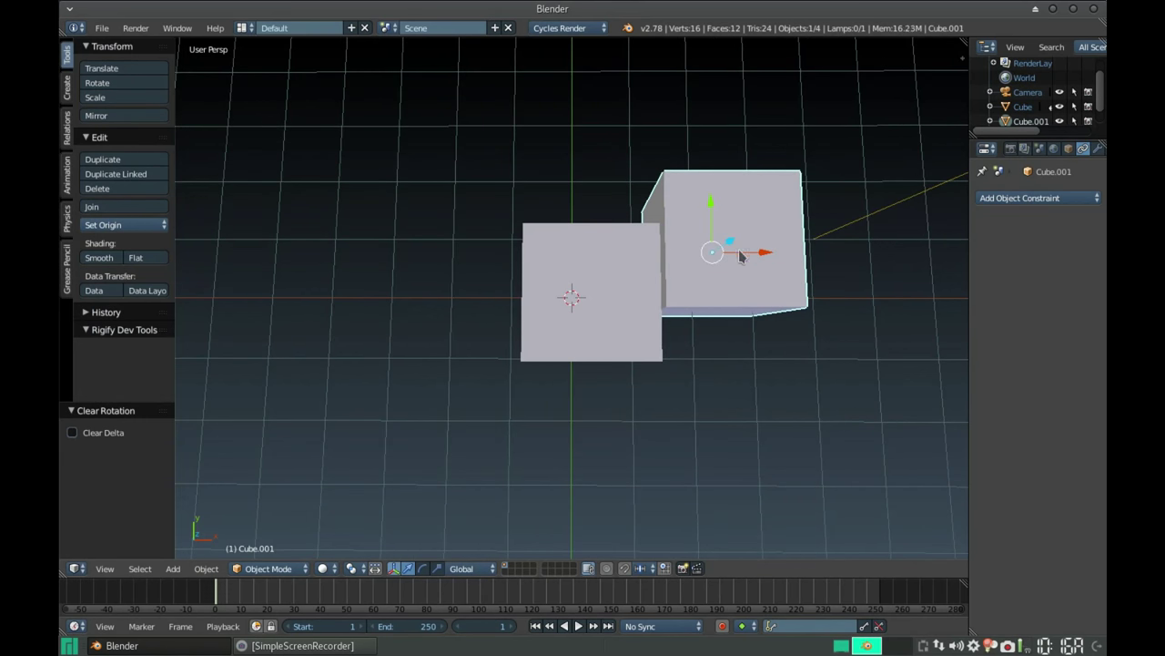
Select the original Cube and play its rotation animation, jumping to frame 75.
right_click(596, 273)
key("alt+a")
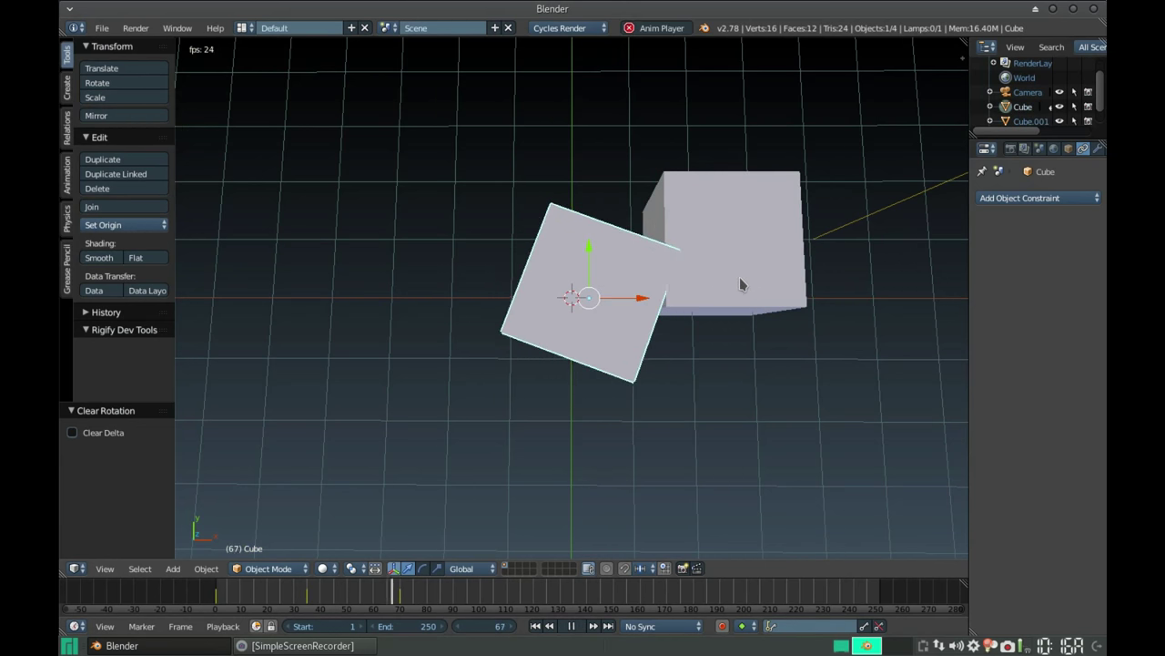
key("Escape")
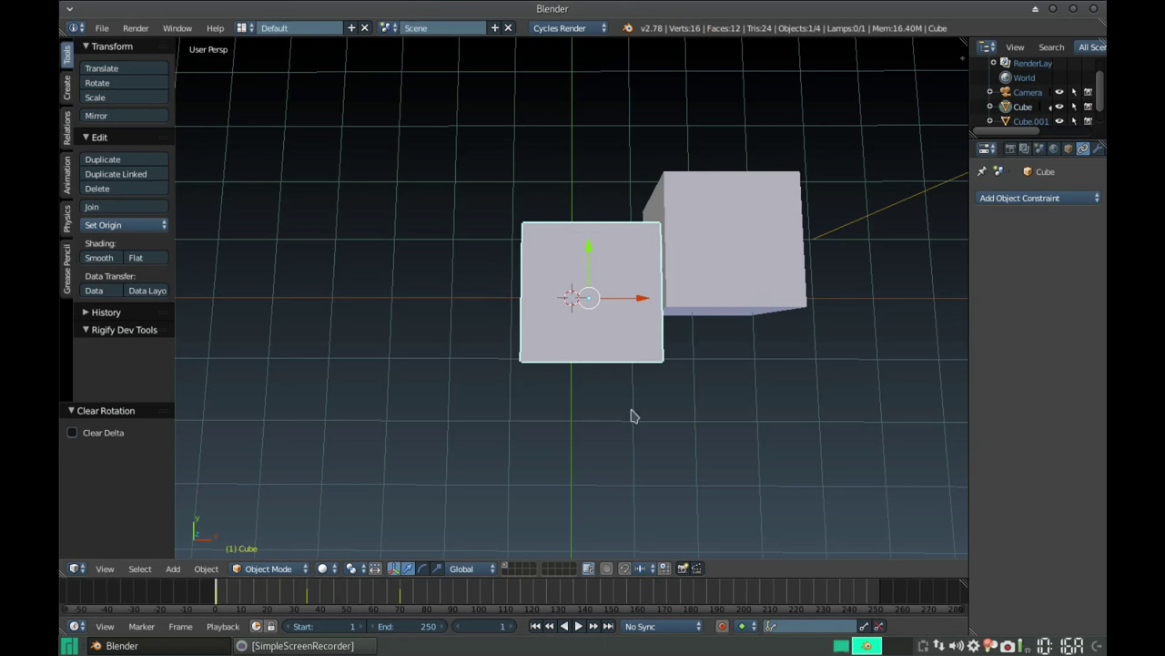
left_click(412, 599)
key("alt+a")
key("alt+a")
Set the end frame to 75, replay from frame 1, and select Cube.001.
left_click(426, 626)
type("75")
key("Return")
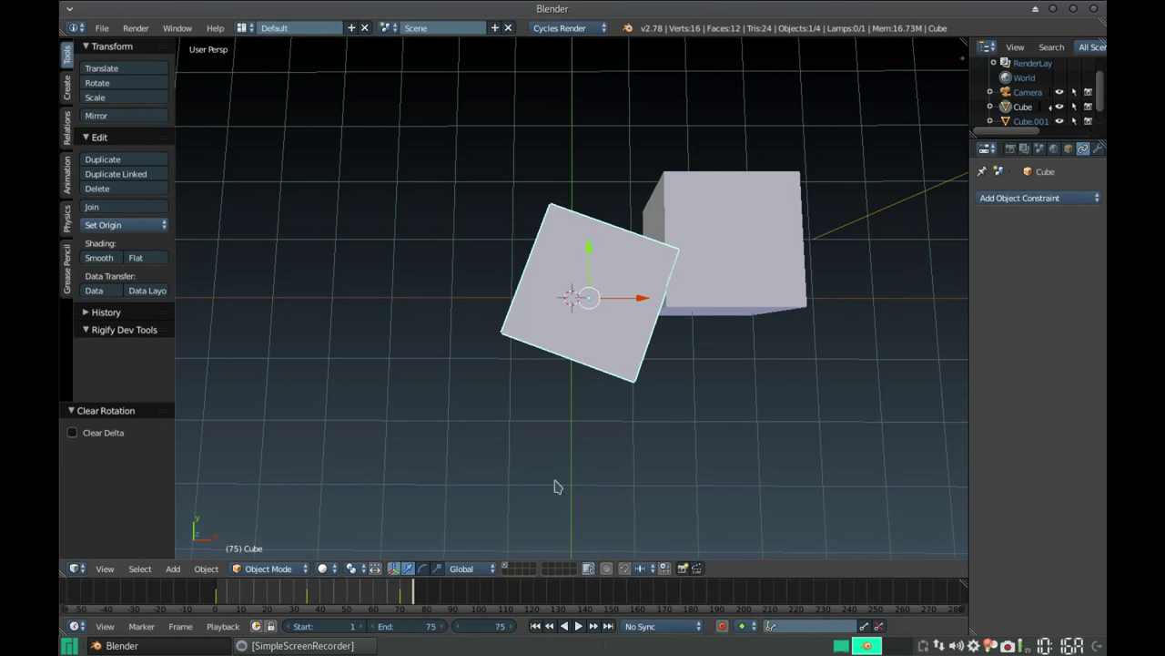
key("shift+Left")
key("alt+a")
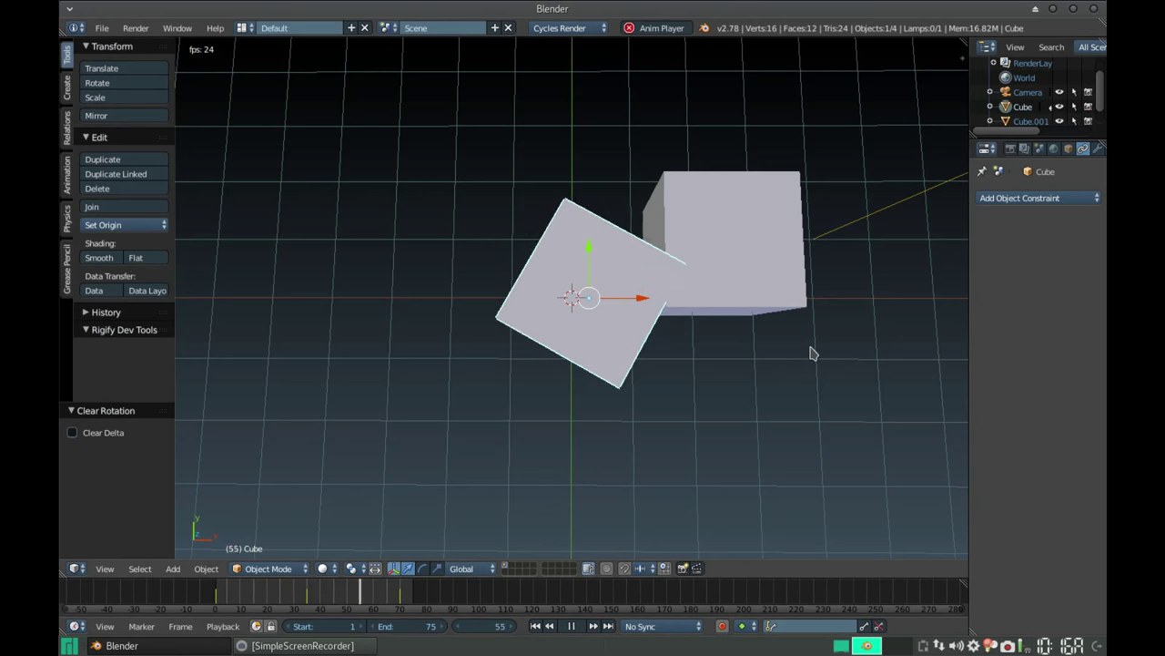
right_click(727, 256)
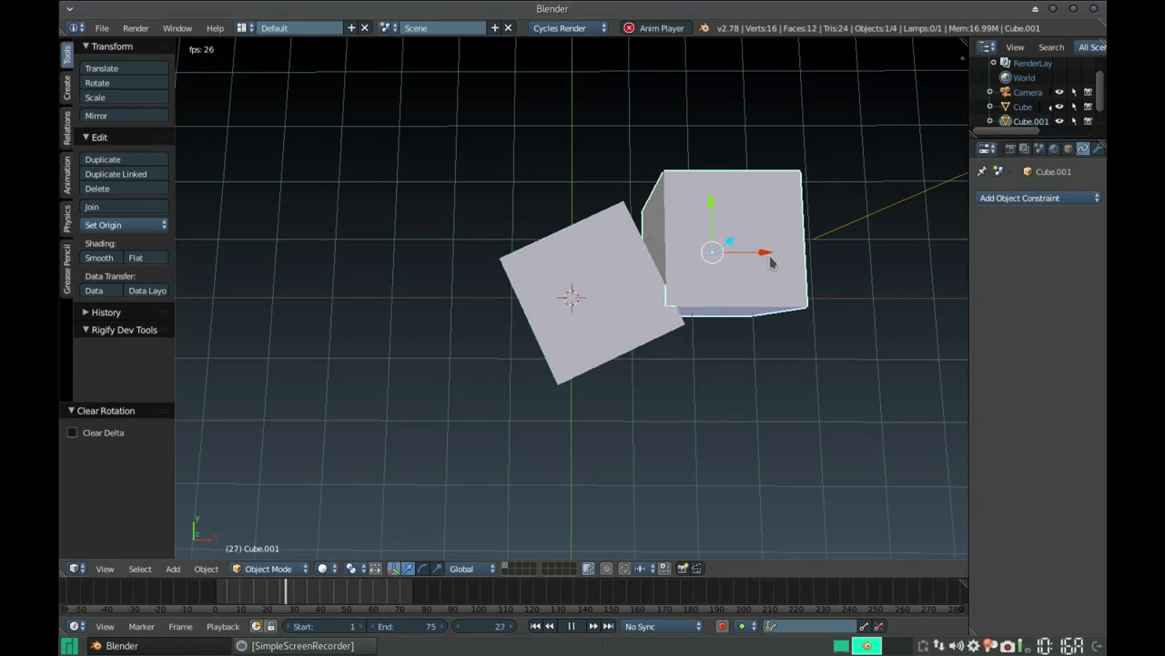
Add a Copy Rotation constraint to Cube.001 with the original Cube as target.
left_click(1050, 200)
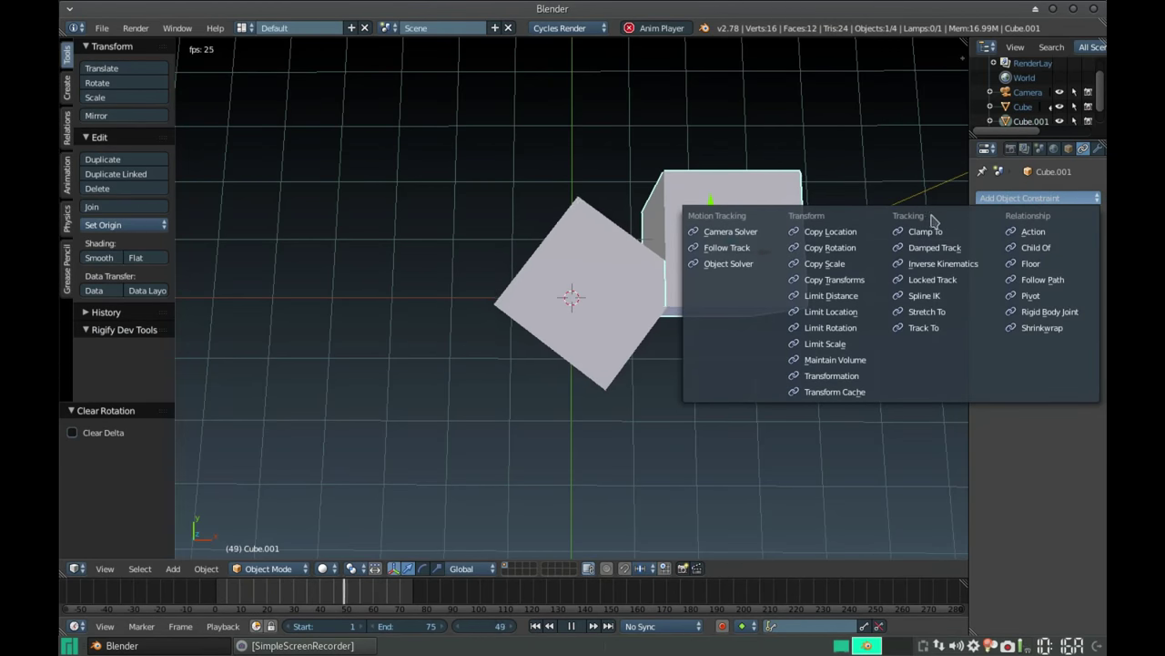
left_click(835, 248)
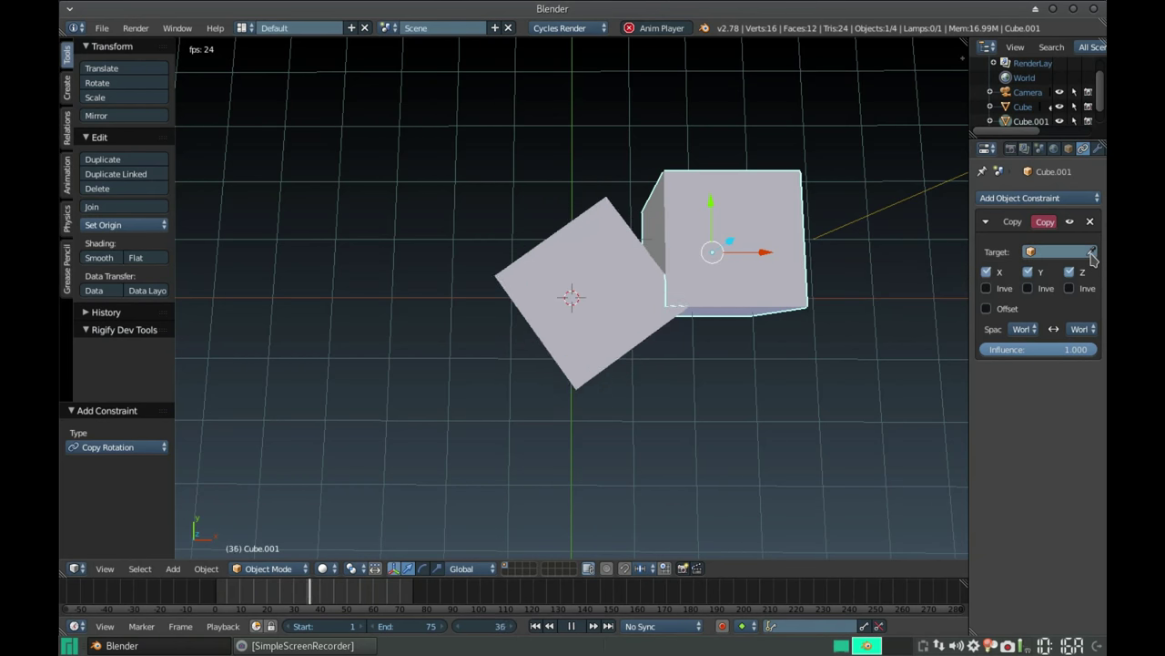
left_click(605, 270)
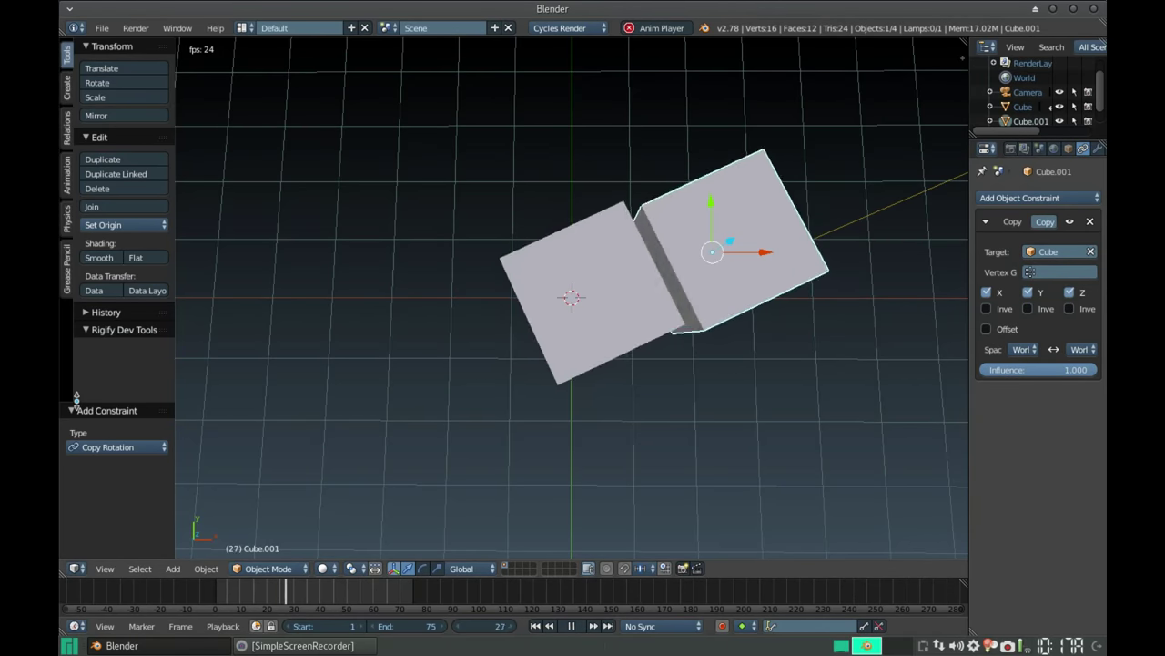
Limit the Copy Rotation to an inverted Z axis, with the target in Local Space.
left_click(987, 292)
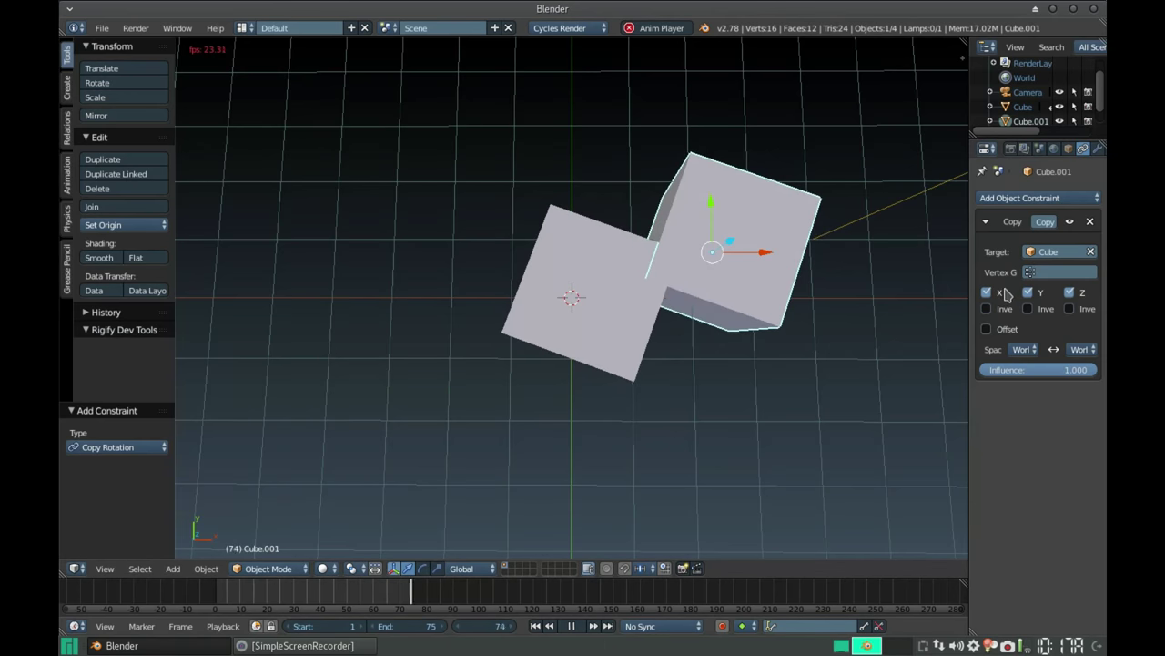
left_click(1028, 292)
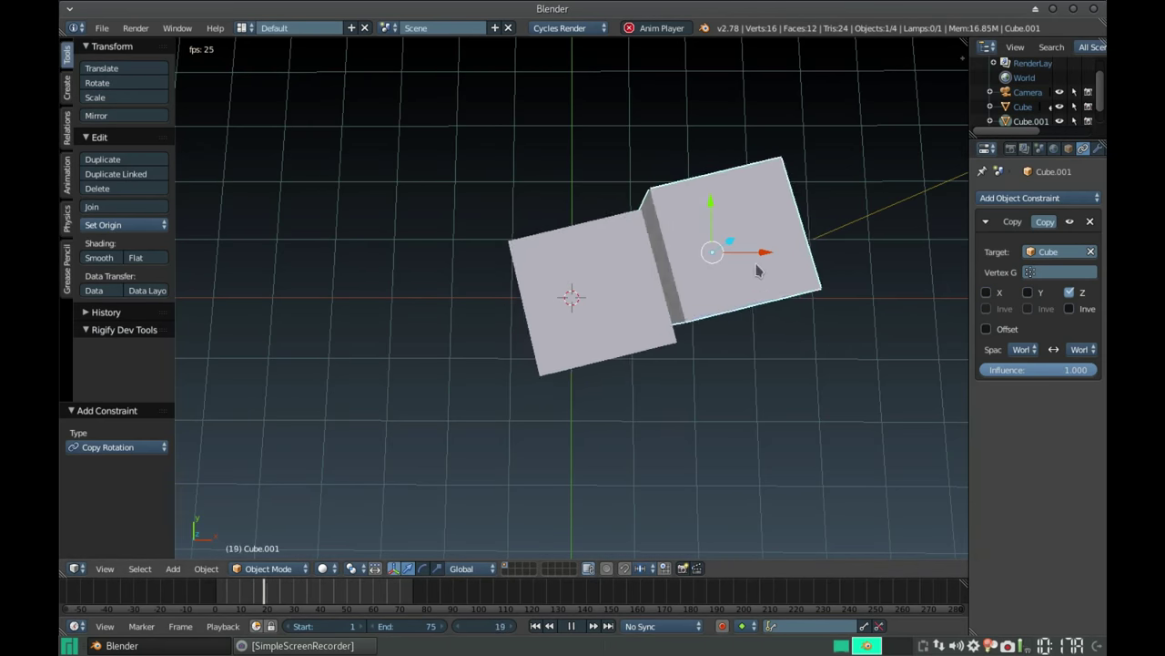
left_click(1071, 308)
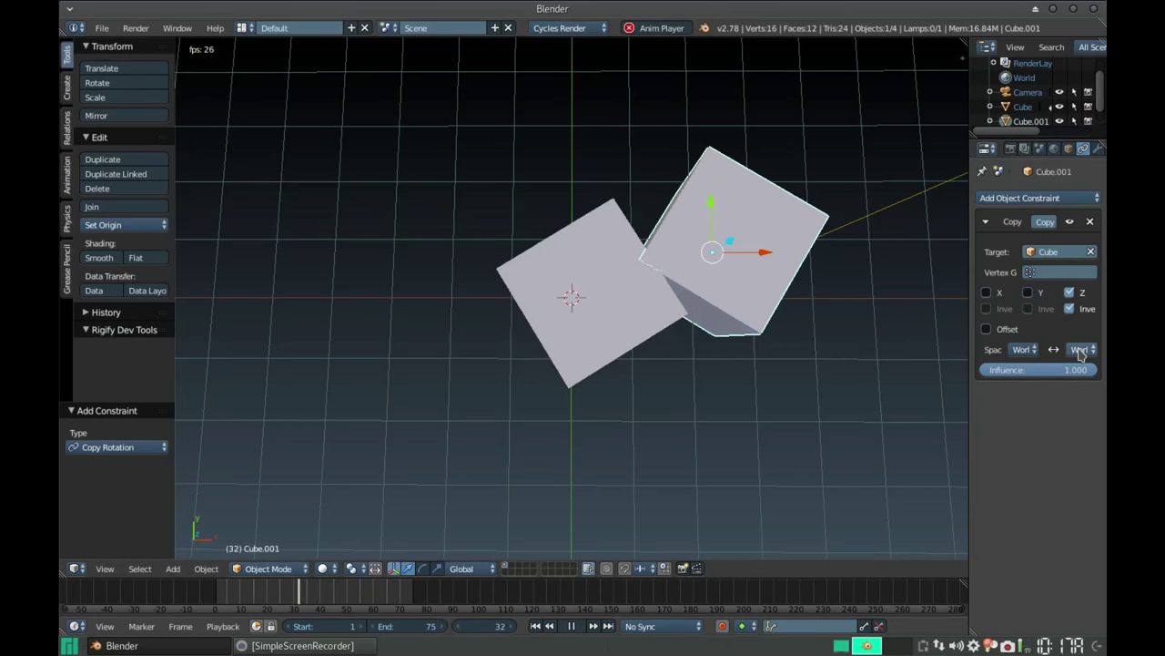
left_click(1024, 353)
left_click(1049, 318)
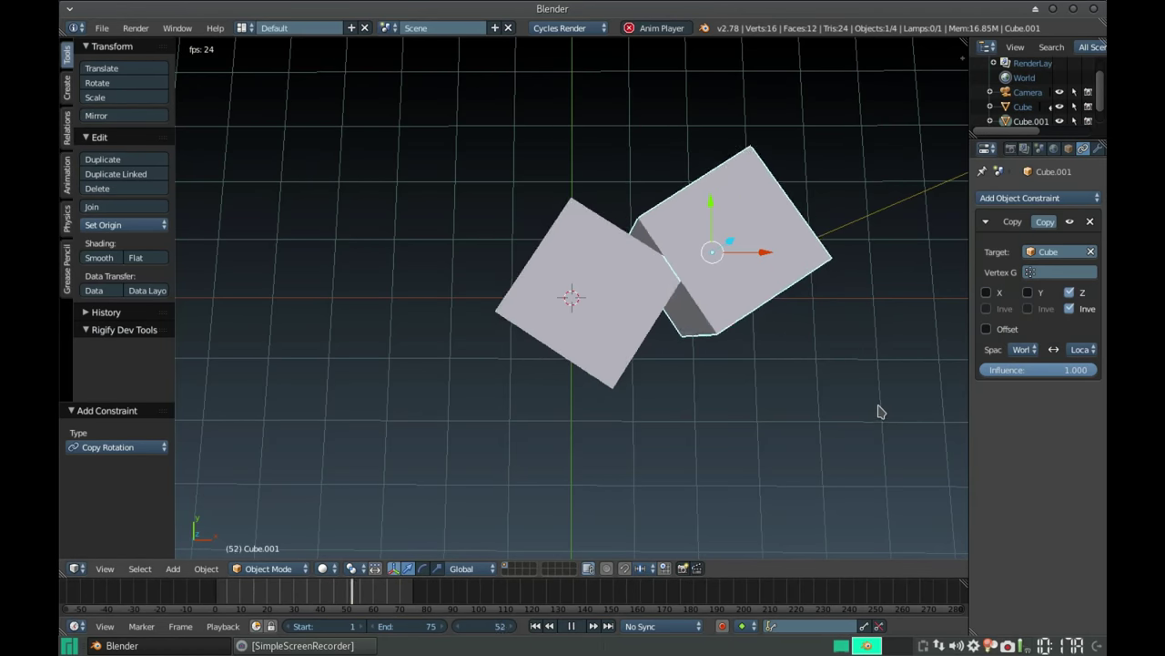
Move Cube.001 along X by an offset of 0.086.
key("g")
key("x")
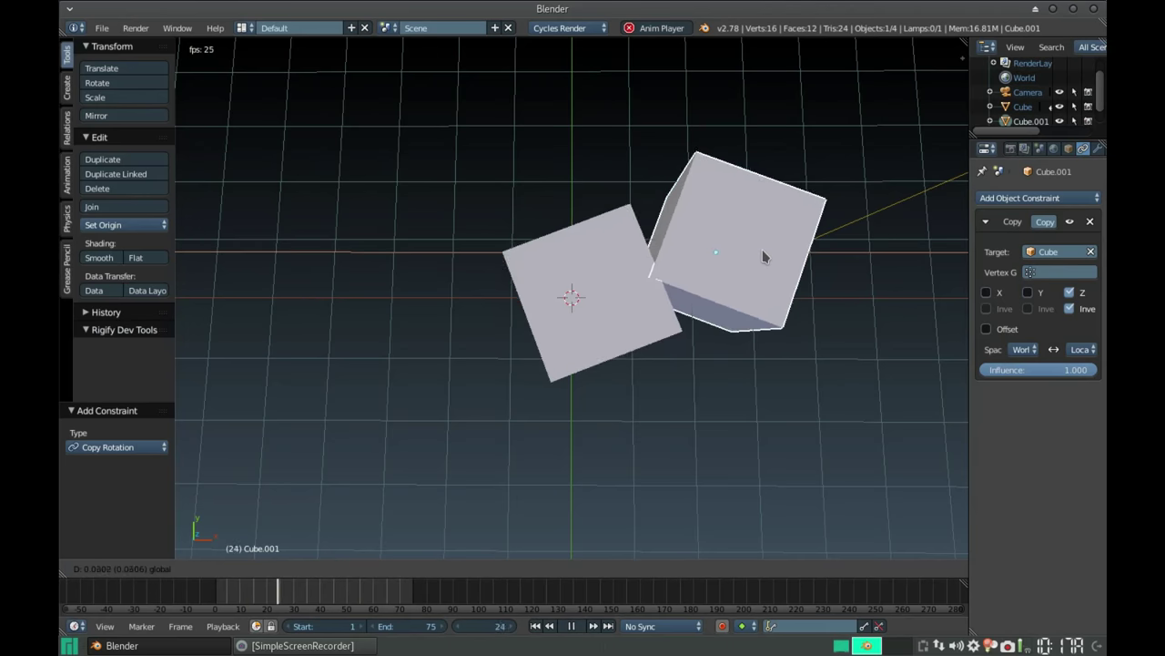
left_click(770, 256)
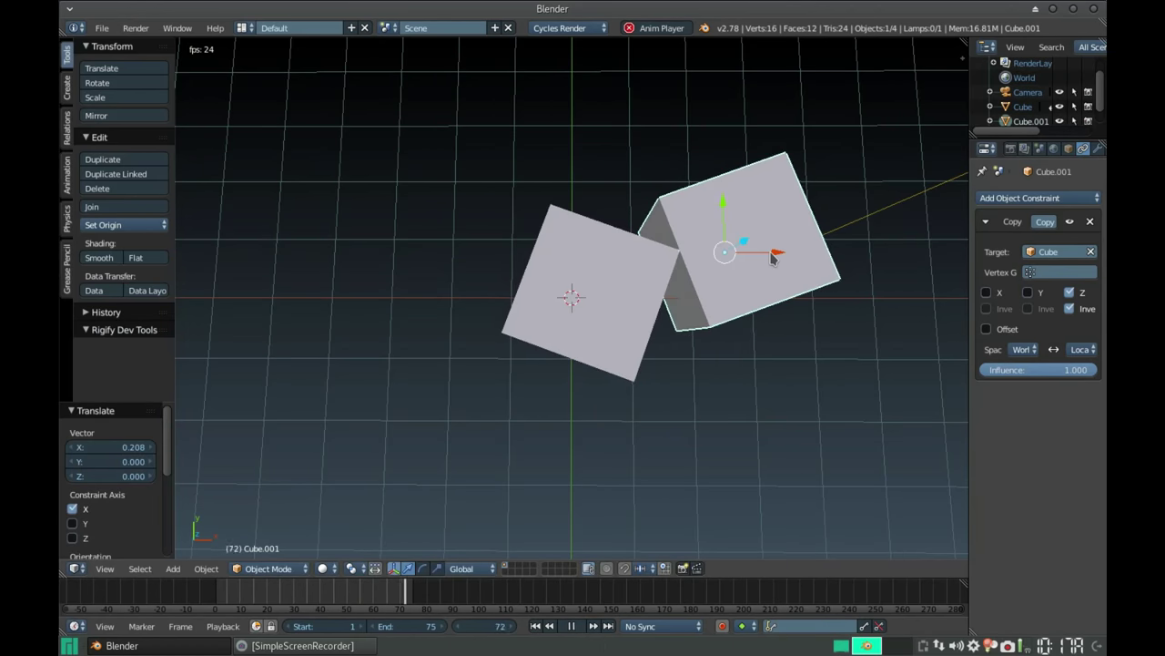
key("g")
key("x")
left_click(776, 259)
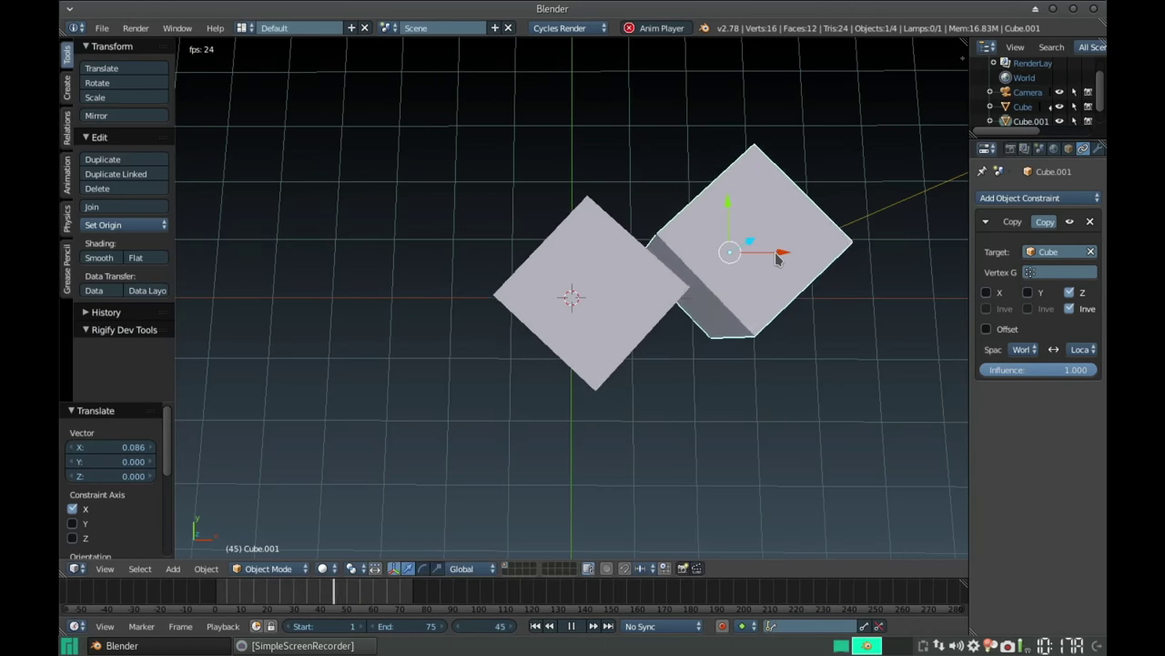